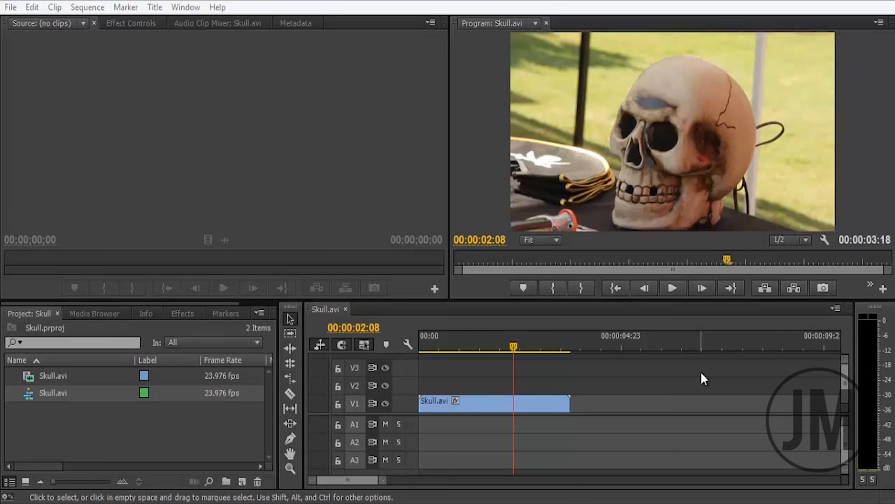
# Play back part of the skull sequence in the timeline and save the project
pyautogui.click(701, 373)
pyautogui.press('space')
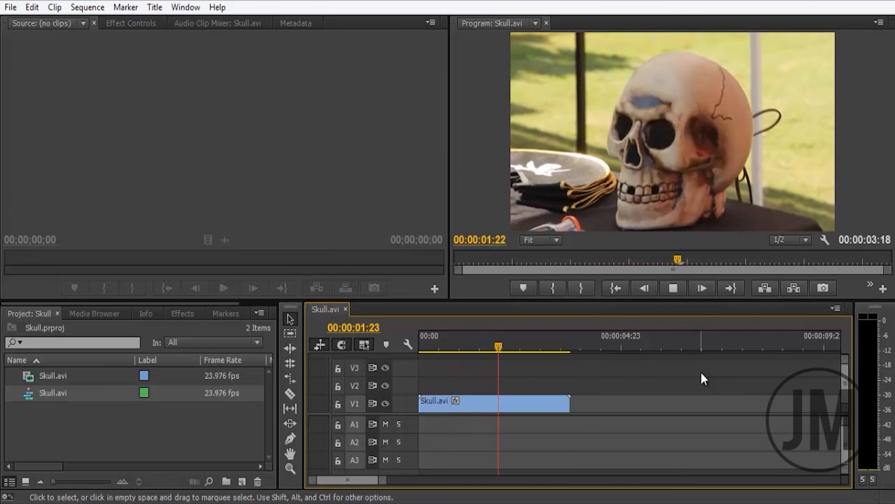
pyautogui.press('space')
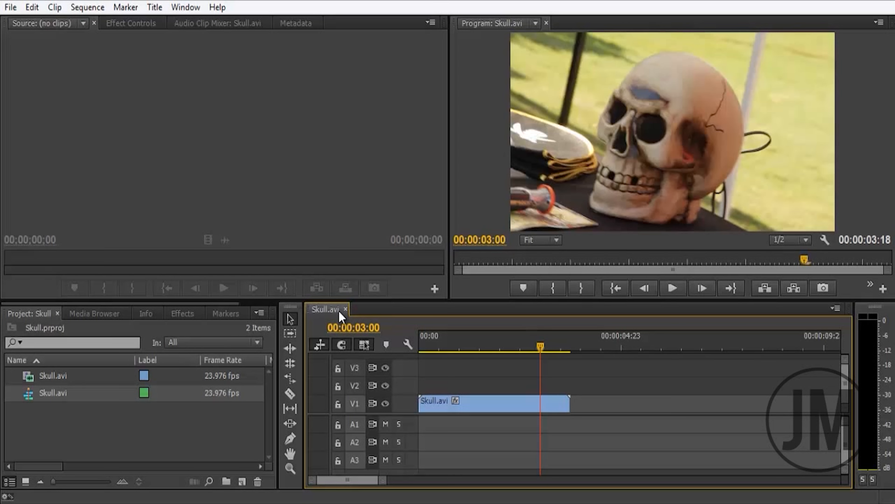
pyautogui.hotkey('ctrl', 's')
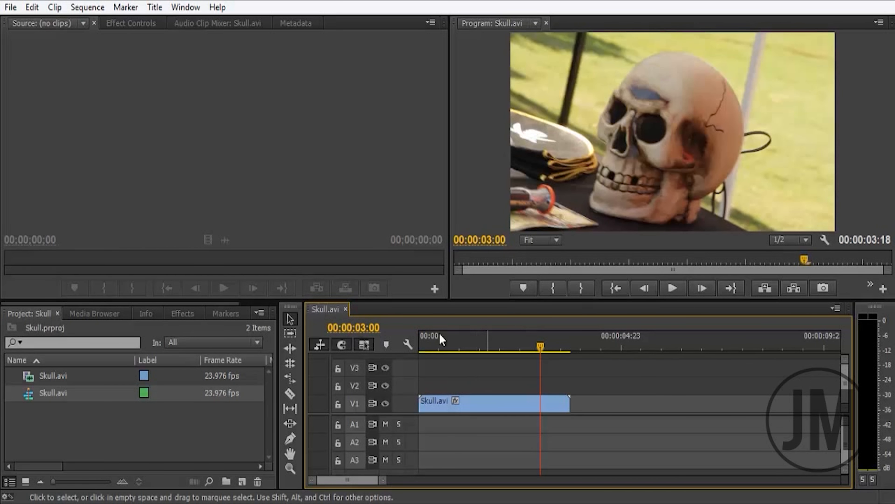
# Open the media export settings for the sequence with the TIFF format and the HD 720p 24 Sequence preset
pyautogui.click(8, 6)
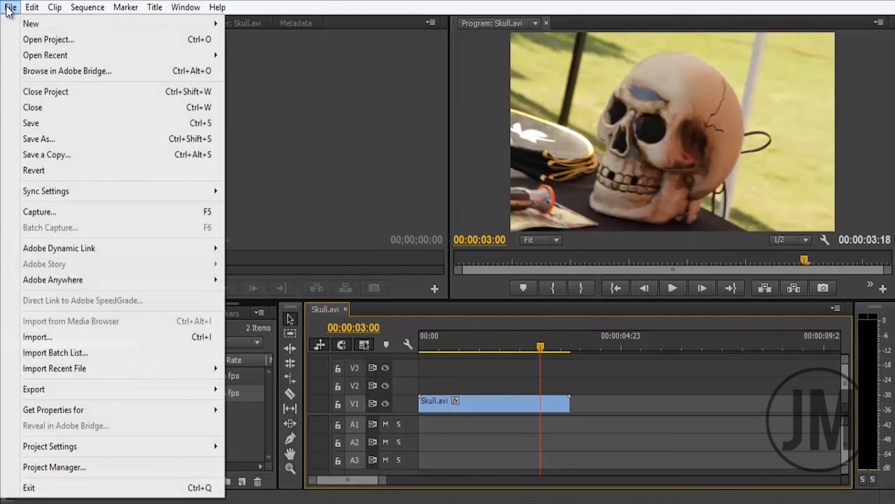
pyautogui.moveTo(91, 398)
pyautogui.click(261, 394)
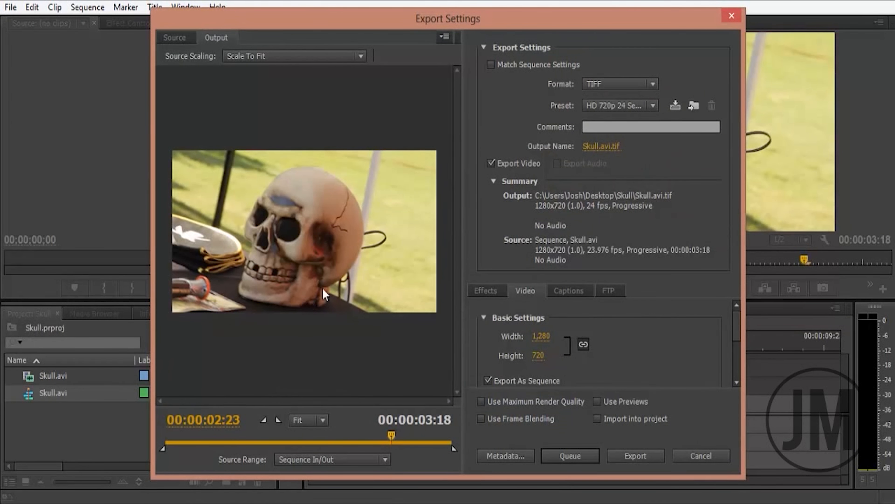
pyautogui.click(613, 84)
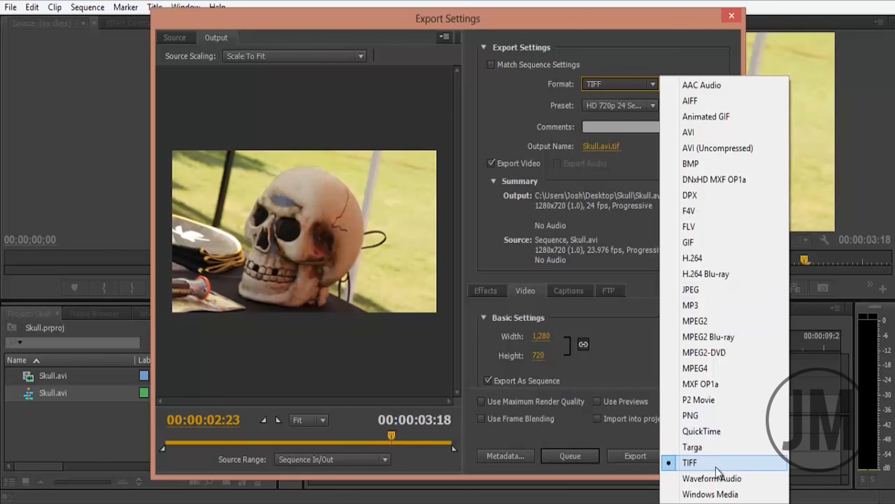
pyautogui.click(725, 464)
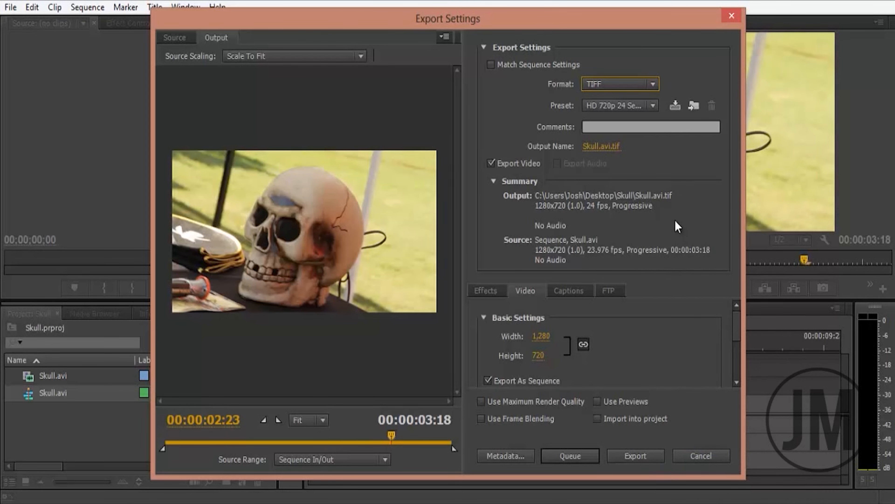
pyautogui.click(647, 106)
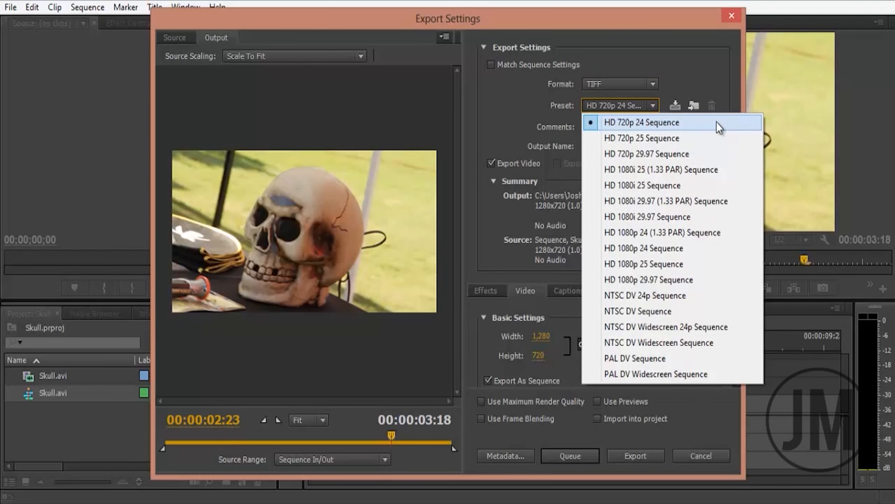
pyautogui.click(719, 127)
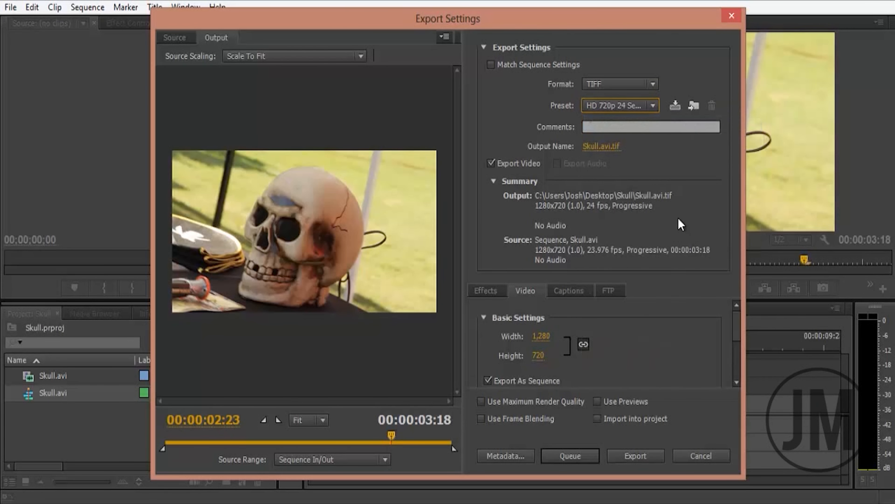
# Change the export's output file name to Skull
pyautogui.click(594, 146)
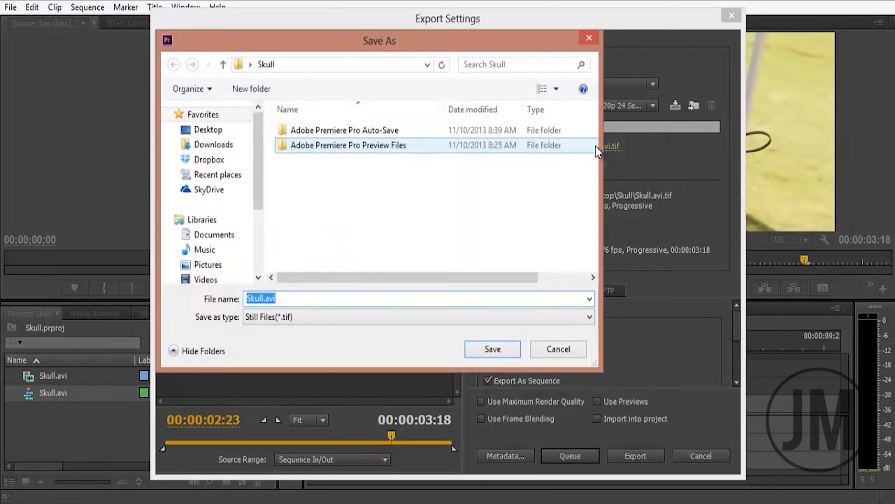
pyautogui.doubleClick(316, 300)
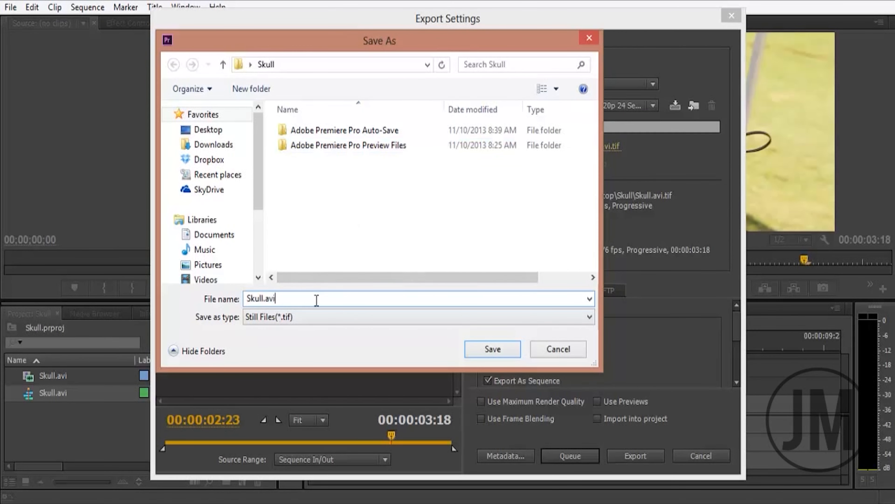
pyautogui.press('BackSpace')
pyautogui.write('Skull')
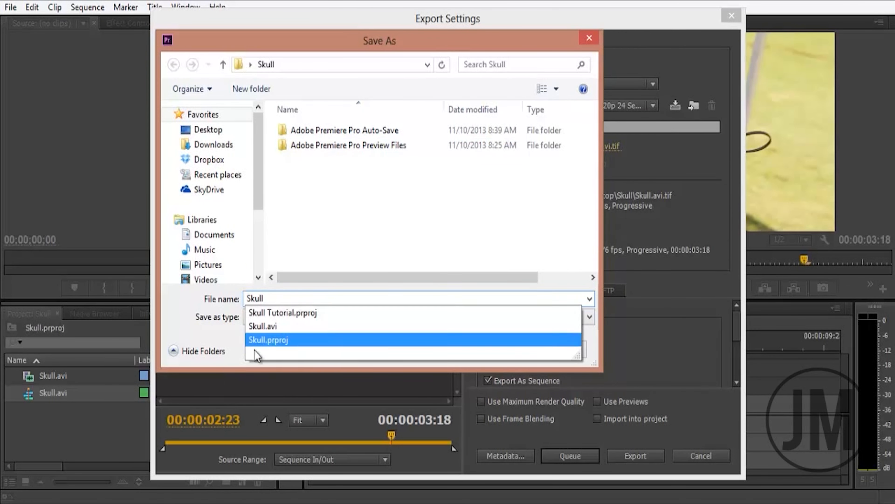
# Create a folder named Skull Tif Sequence inside the Skull folder for the exported frames
pyautogui.rightClick(364, 189)
pyautogui.moveTo(392, 356)
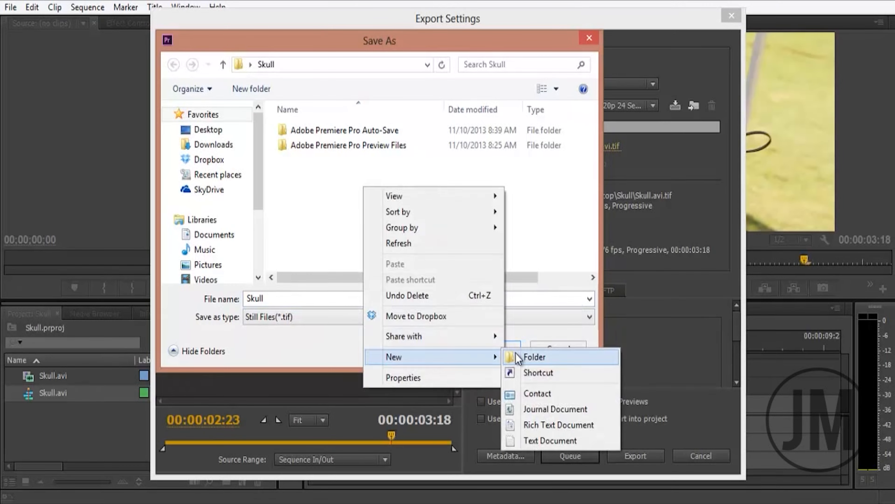
pyautogui.click(518, 358)
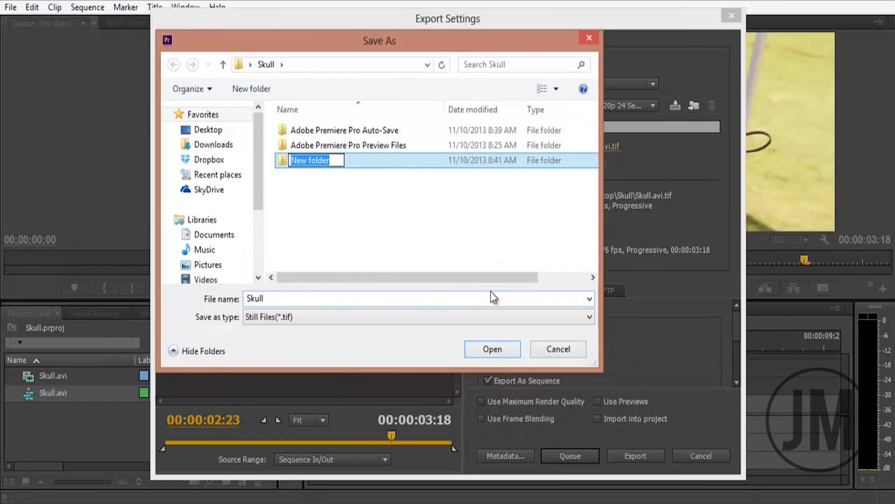
pyautogui.write('S')
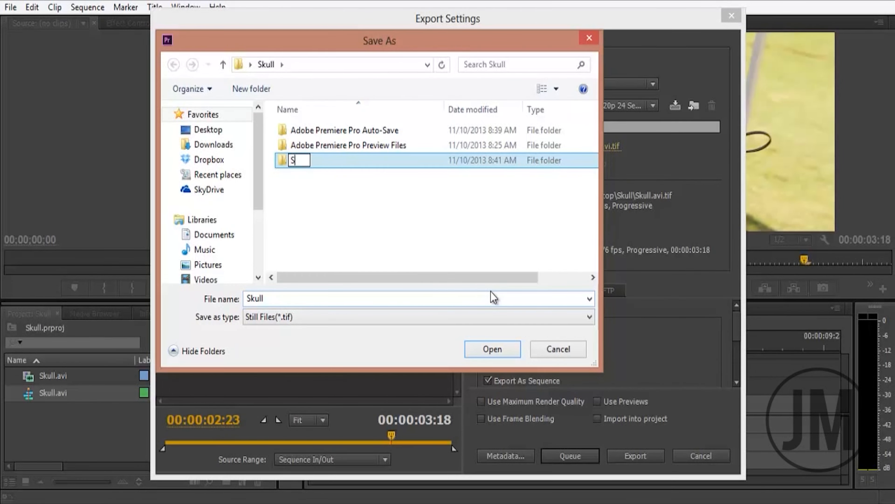
pyautogui.write('kull Tif Sequence')
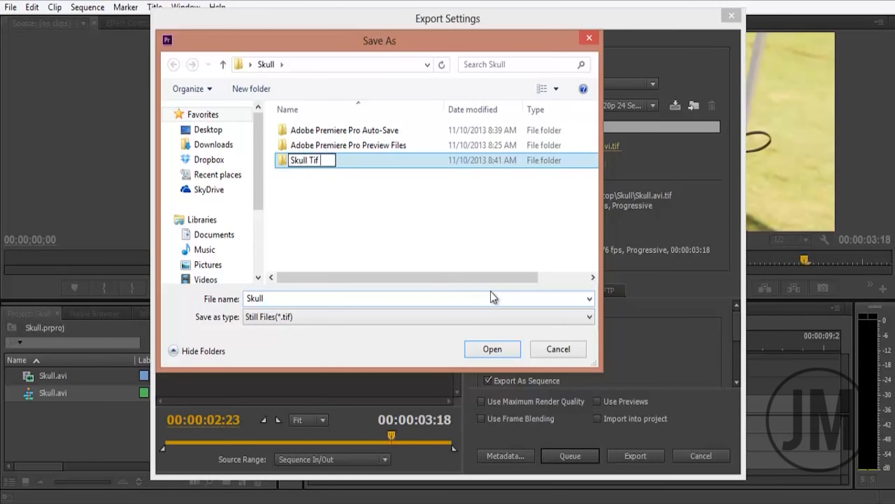
pyautogui.press('Return')
pyautogui.press('Return')
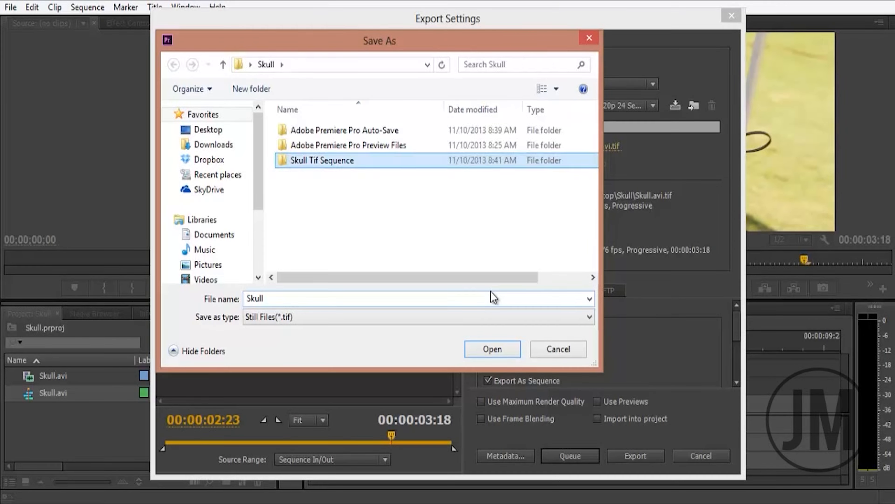
# Save the output location in the Skull Tif Sequence folder and export the TIFF sequence
pyautogui.click(484, 345)
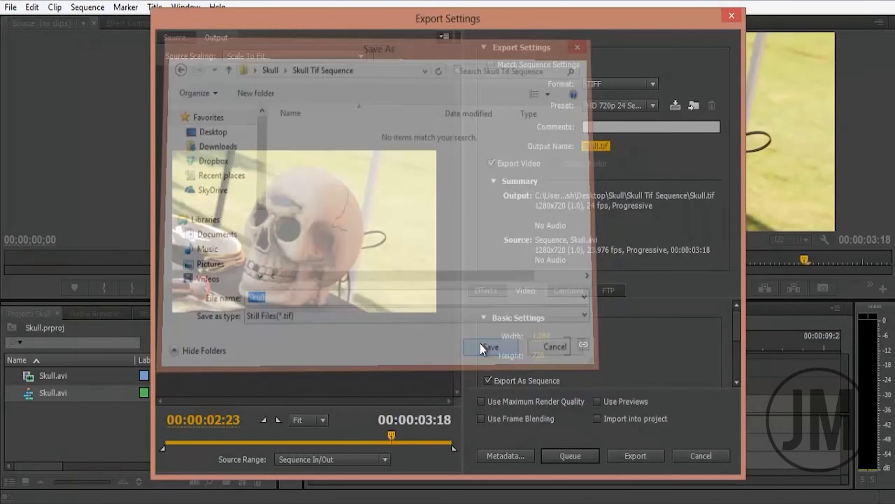
pyautogui.moveTo(737, 319); pyautogui.dragTo(737, 360)
pyautogui.click(635, 456)
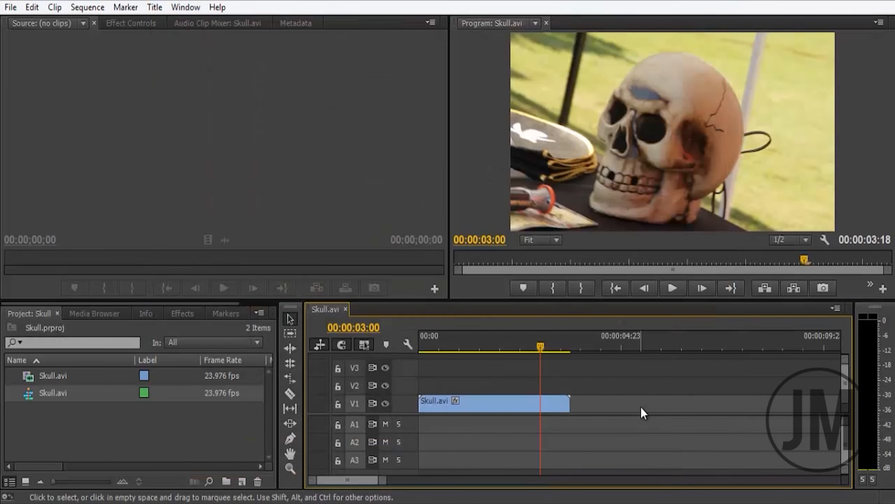
# Switch to Lightroom and import all frames from the Skull Tif Sequence folder, inside Skull on the Desktop, into the catalog
pyautogui.click(152, 503)
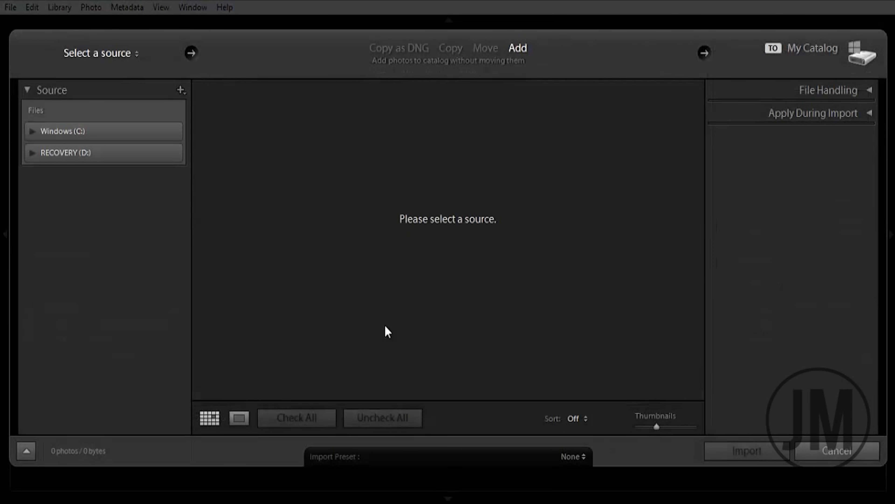
pyautogui.click(32, 131)
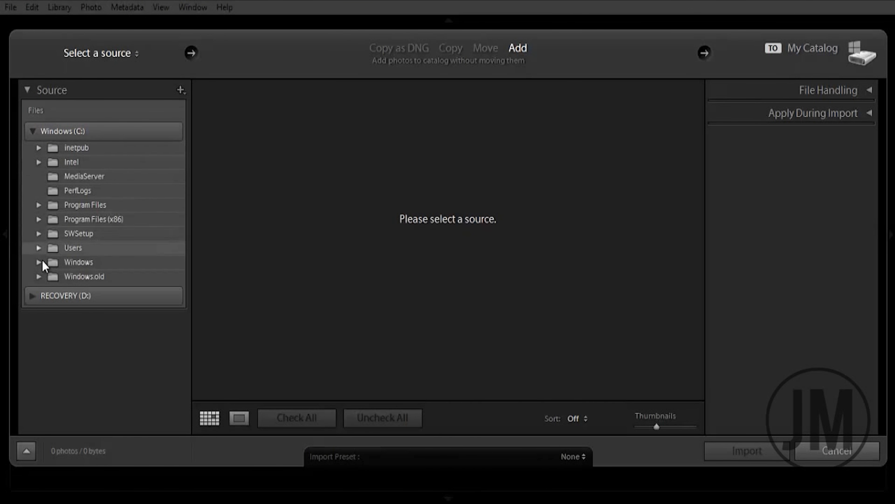
pyautogui.click(39, 248)
pyautogui.click(51, 276)
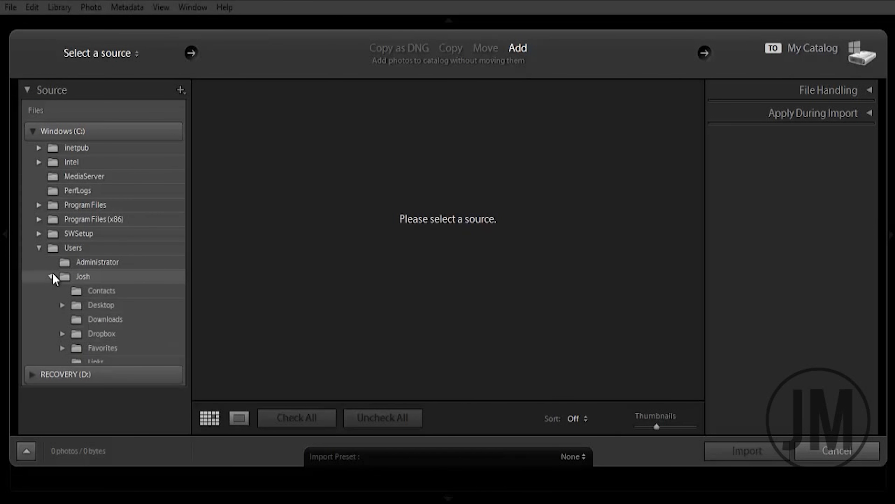
pyautogui.click(62, 304)
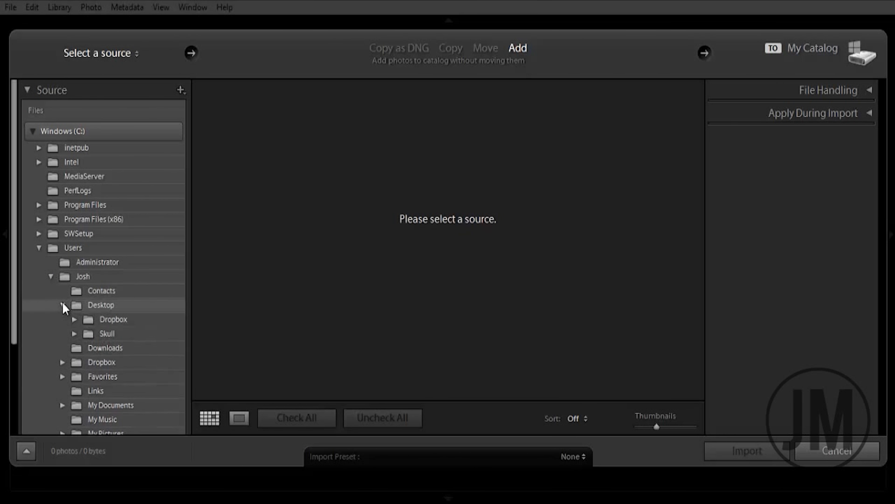
pyautogui.click(76, 335)
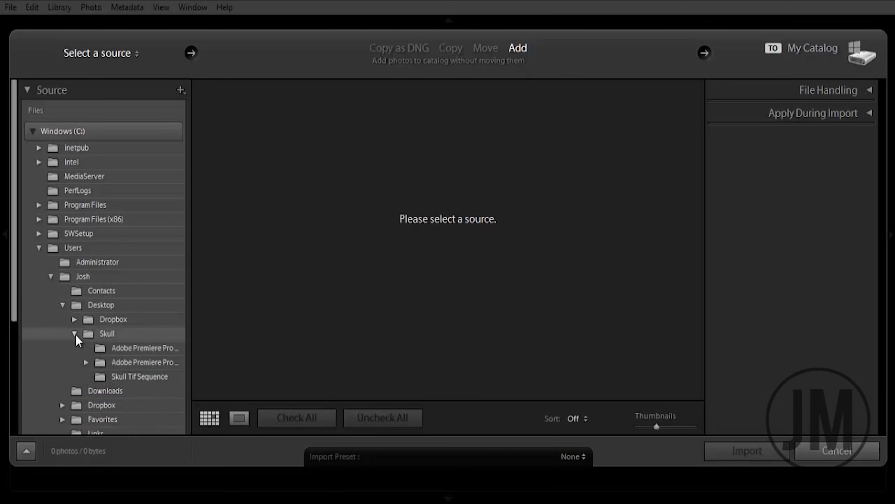
pyautogui.click(114, 380)
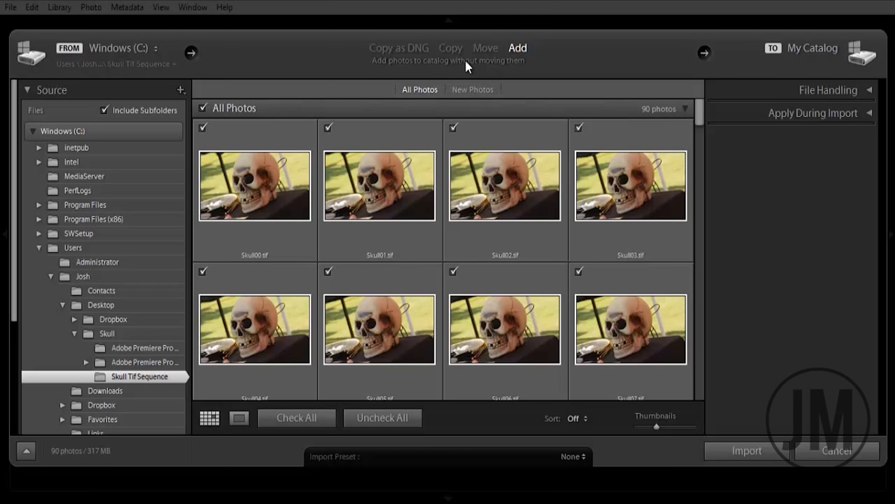
pyautogui.click(746, 451)
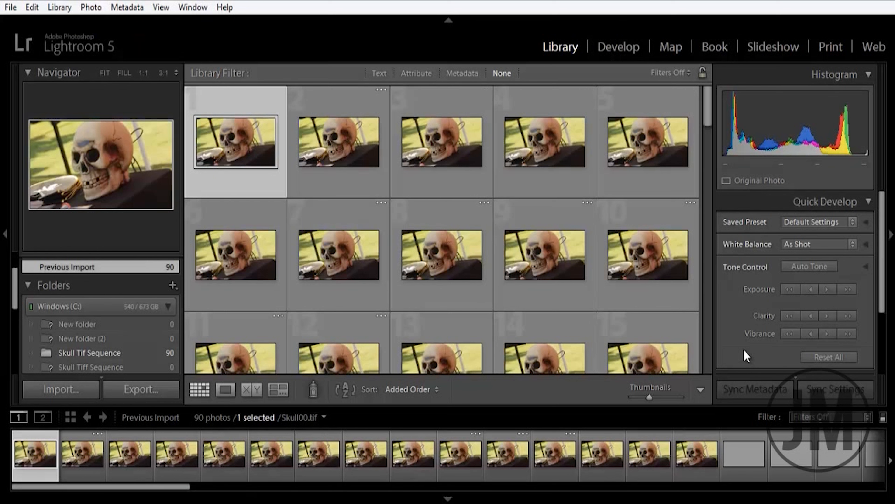
# Open the first frame, Skull00.tif, in the Develop module and set its Contrast to +14
pyautogui.click(614, 45)
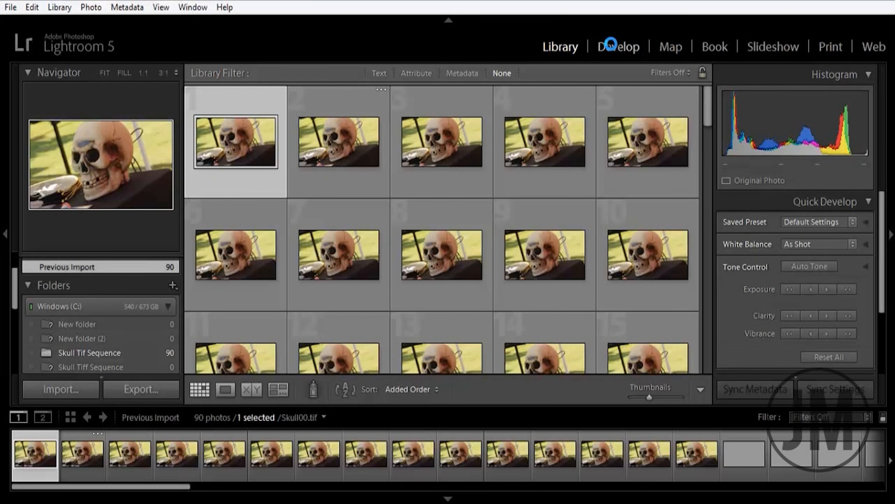
pyautogui.click(614, 50)
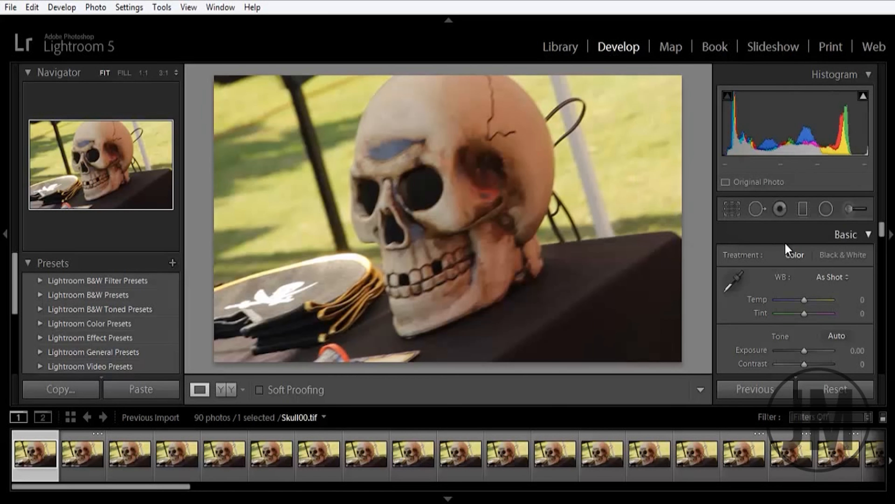
pyautogui.moveTo(883, 225); pyautogui.dragTo(883, 224)
pyautogui.scroll(-1, 883, 233)
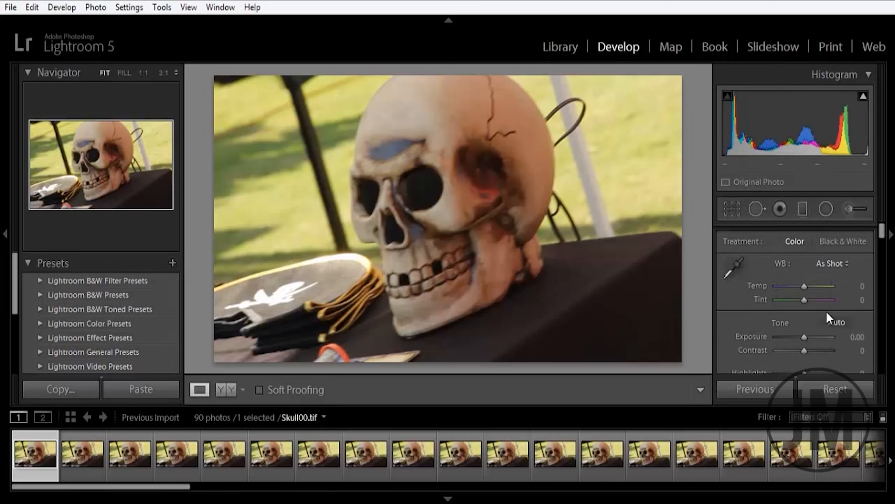
pyautogui.moveTo(882, 231); pyautogui.dragTo(884, 235)
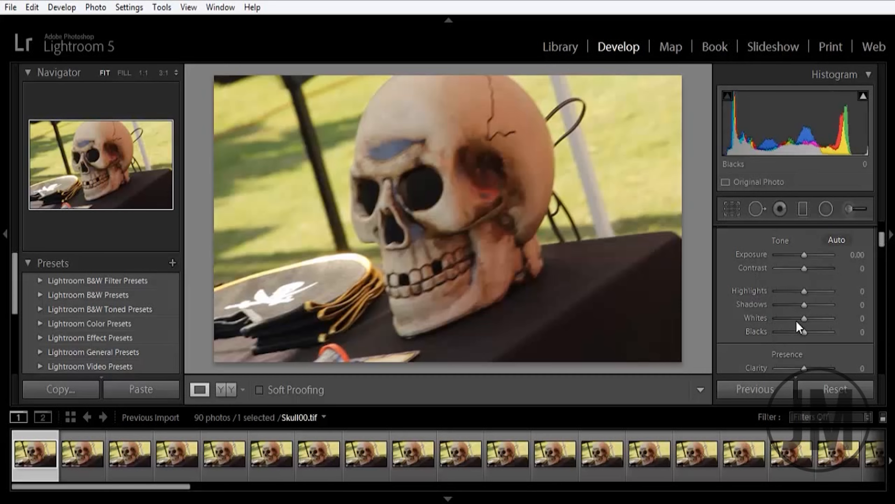
pyautogui.moveTo(805, 271); pyautogui.dragTo(808, 272)
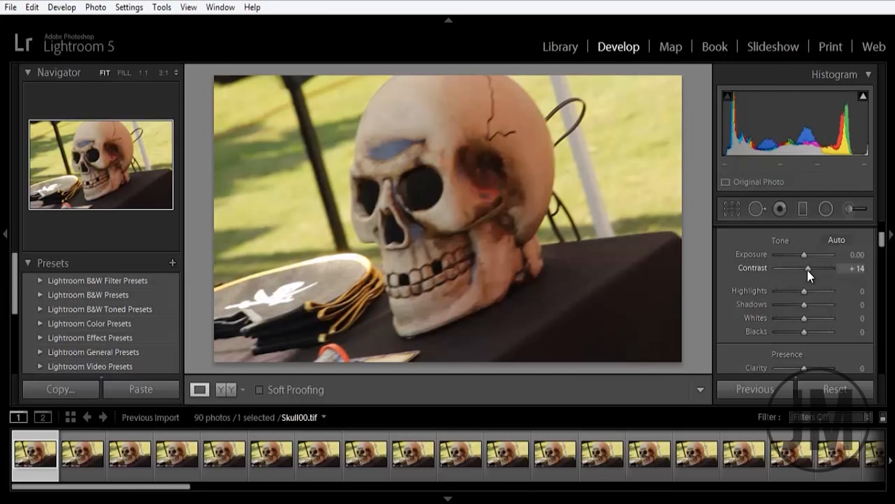
# Set the frame's Highlights to -100, Shadows to -17 and Whites to +24
pyautogui.moveTo(805, 293); pyautogui.dragTo(723, 300)
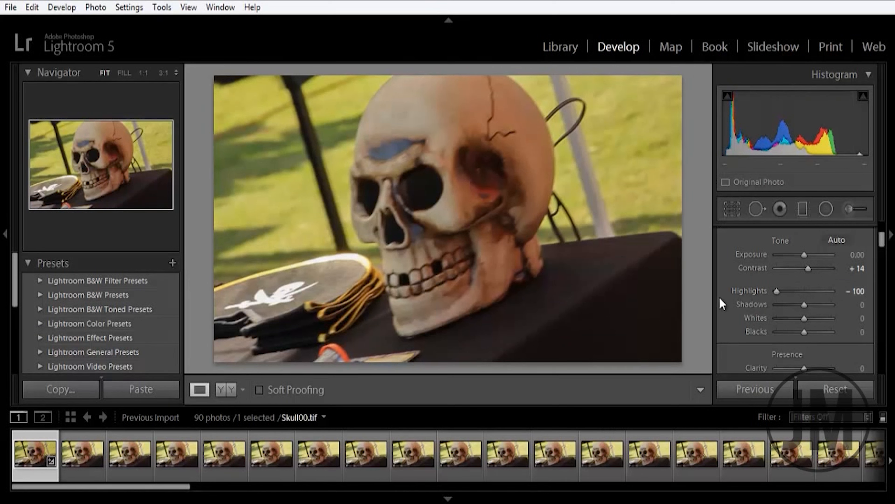
pyautogui.doubleClick(775, 290)
pyautogui.moveTo(804, 294); pyautogui.dragTo(742, 304)
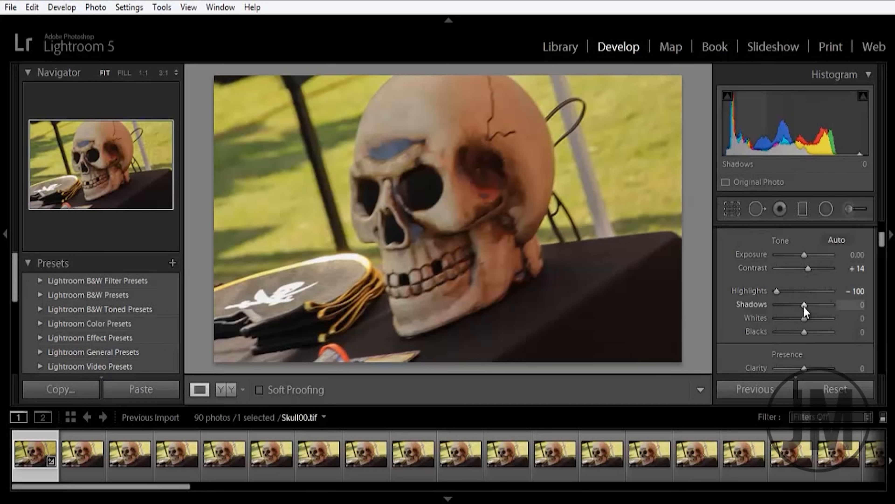
pyautogui.moveTo(805, 306); pyautogui.dragTo(799, 306)
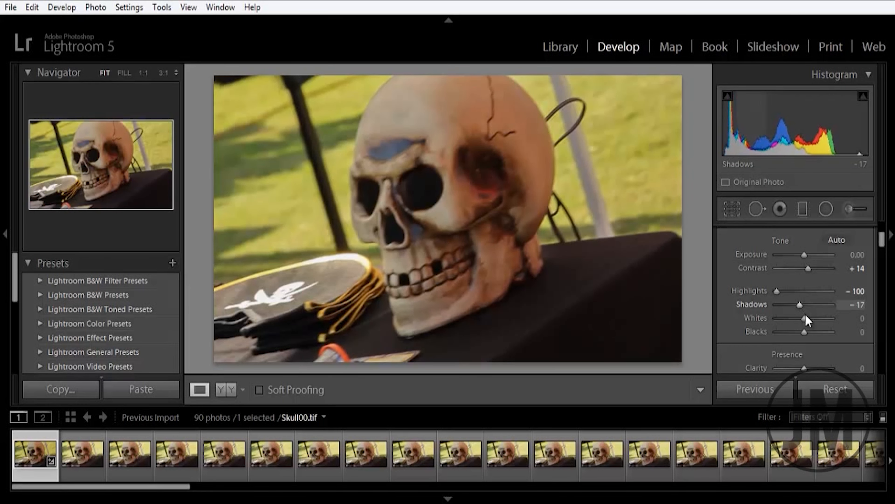
pyautogui.moveTo(807, 323)
pyautogui.mouseDown()
pyautogui.moveTo(792, 323)
pyautogui.moveTo(811, 322)
pyautogui.mouseUp()
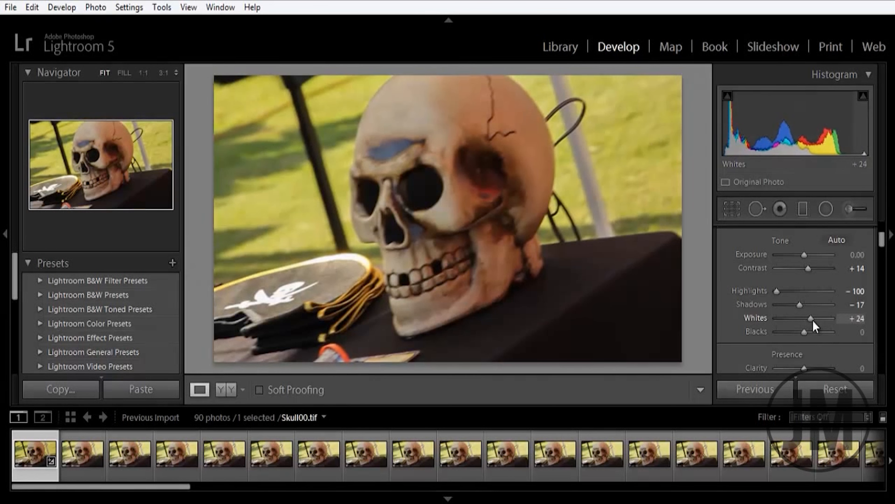
# Adjust the frame's basic tone and presence to Whites +12, Blacks -5, Clarity +50 and Vibrance -45
pyautogui.moveTo(812, 322); pyautogui.dragTo(803, 334)
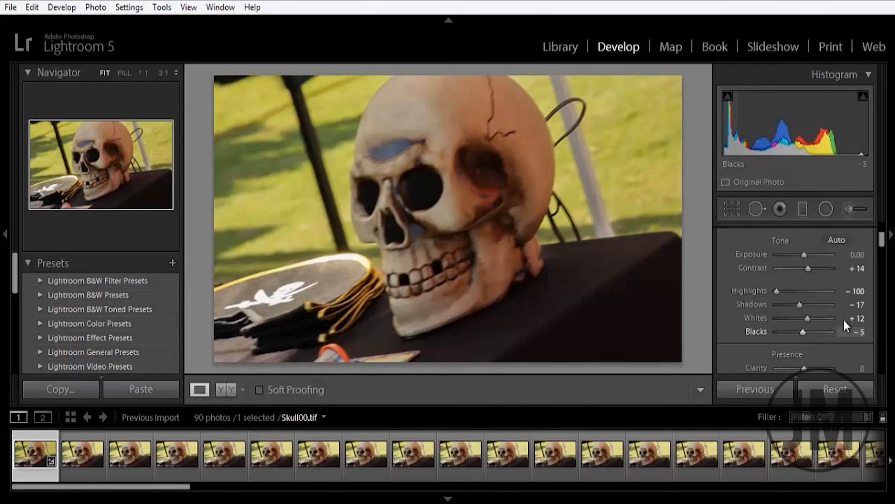
pyautogui.moveTo(880, 242); pyautogui.dragTo(881, 250)
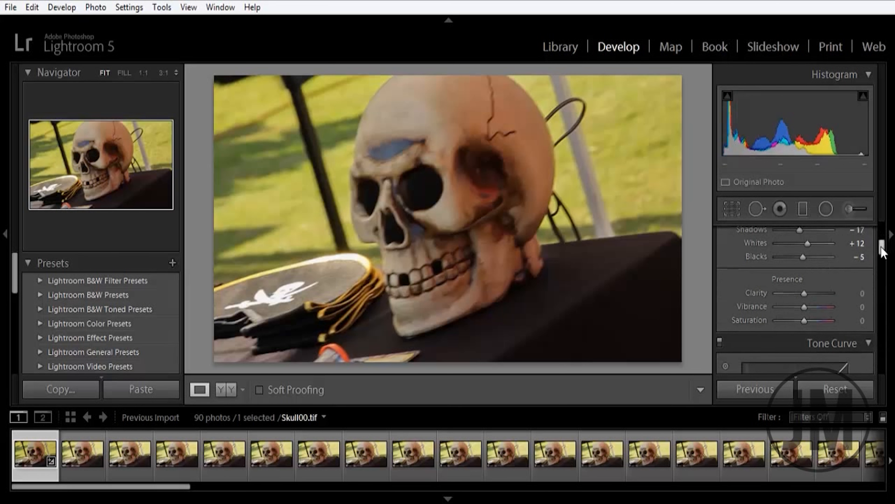
pyautogui.moveTo(805, 291); pyautogui.dragTo(820, 292)
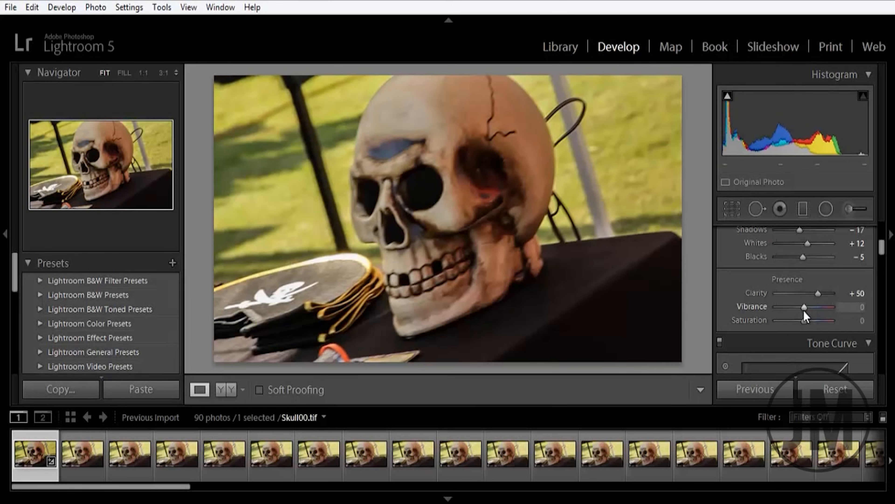
pyautogui.moveTo(804, 307); pyautogui.dragTo(792, 306)
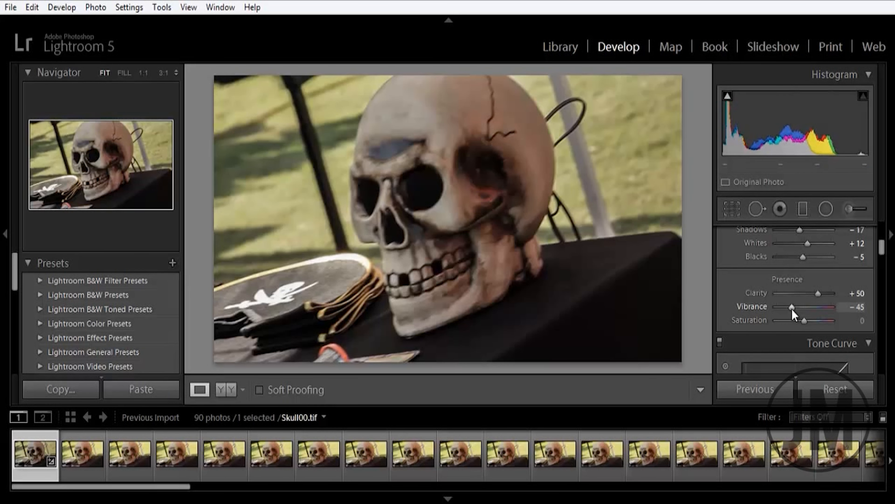
# Split-tone the frame with highlights at Hue 36, Saturation 100 and shadows at Hue 236, Saturation 100
pyautogui.moveTo(882, 247); pyautogui.dragTo(894, 305)
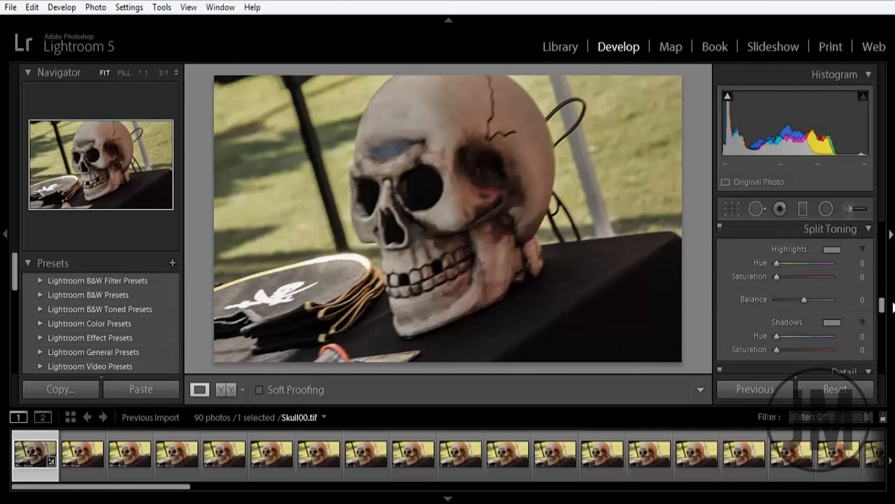
pyautogui.click(832, 250)
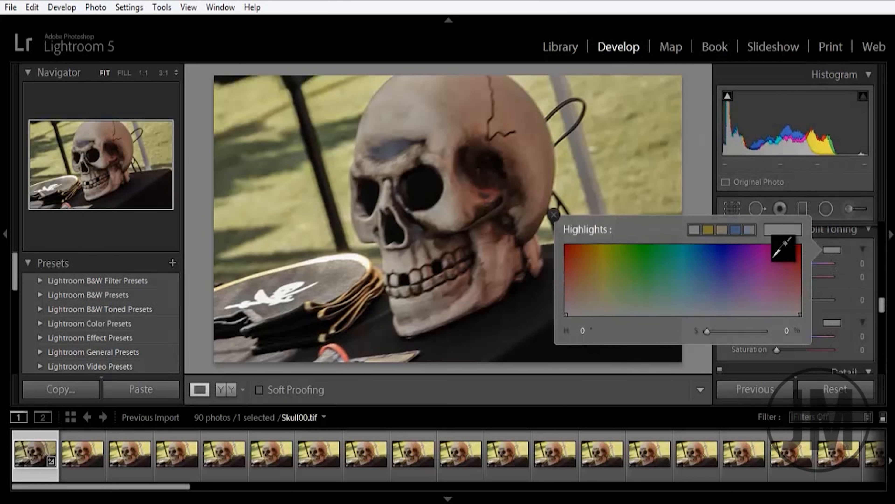
pyautogui.moveTo(654, 250); pyautogui.dragTo(589, 231)
pyautogui.click(832, 322)
pyautogui.moveTo(627, 328); pyautogui.dragTo(719, 307)
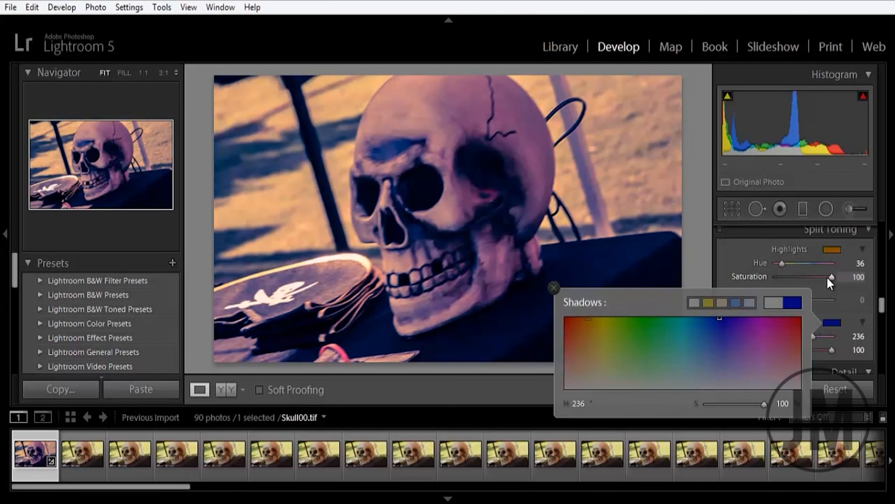
# Reduce the split-toning saturation to 40 for highlights and about 37 for shadows, and set the Balance to -24
pyautogui.click(827, 276)
pyautogui.moveTo(827, 280); pyautogui.dragTo(803, 286)
pyautogui.click(798, 278)
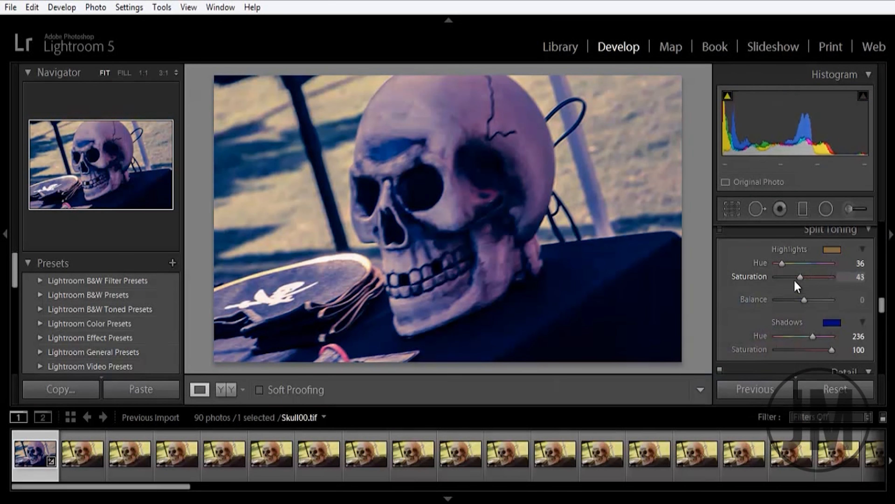
pyautogui.click(796, 349)
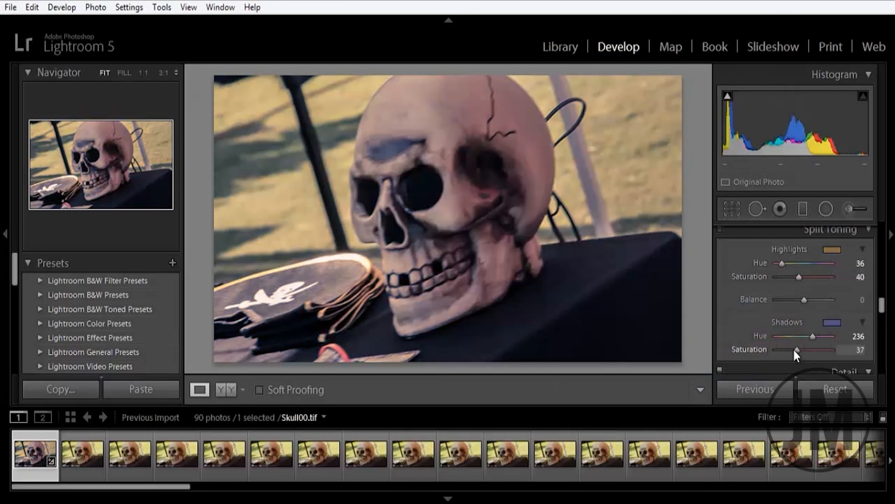
pyautogui.moveTo(795, 349); pyautogui.dragTo(797, 348)
pyautogui.moveTo(803, 299)
pyautogui.mouseDown()
pyautogui.moveTo(797, 306)
pyautogui.moveTo(805, 308)
pyautogui.moveTo(798, 304)
pyautogui.mouseUp()
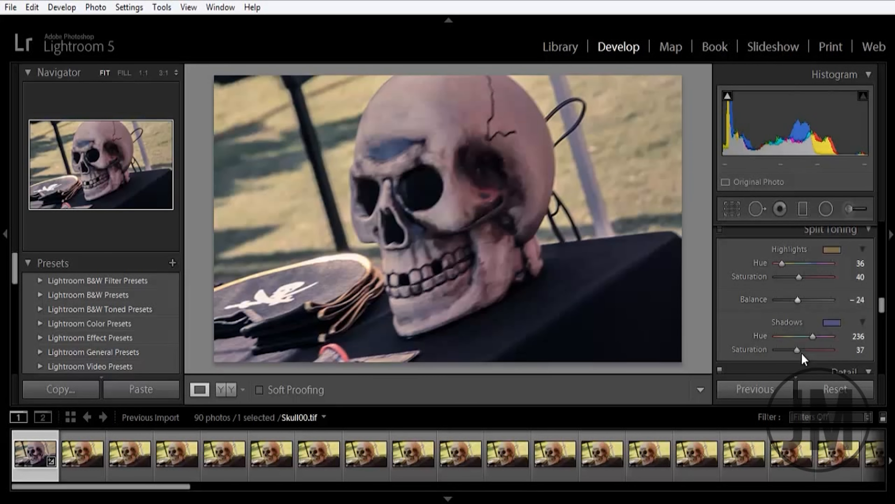
pyautogui.moveTo(798, 349); pyautogui.dragTo(799, 349)
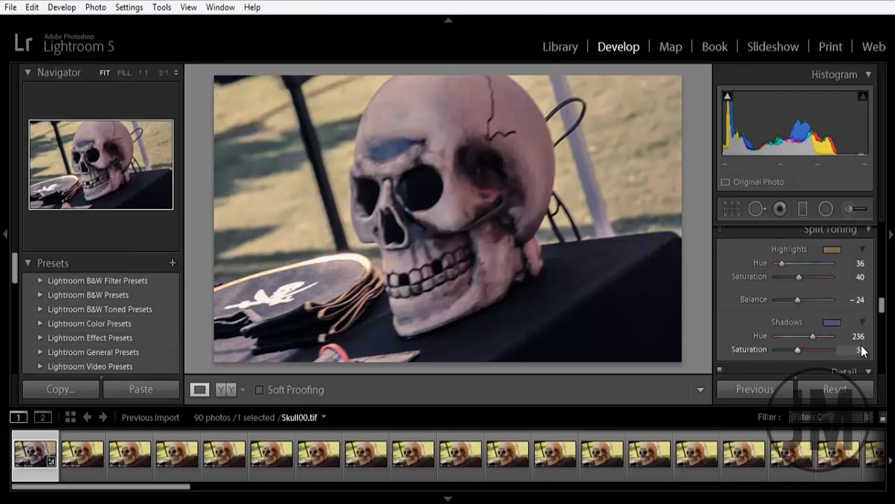
# Add a post-crop vignette with Amount -38, Midpoint 57 and Roundness +26
pyautogui.moveTo(885, 310); pyautogui.dragTo(891, 363)
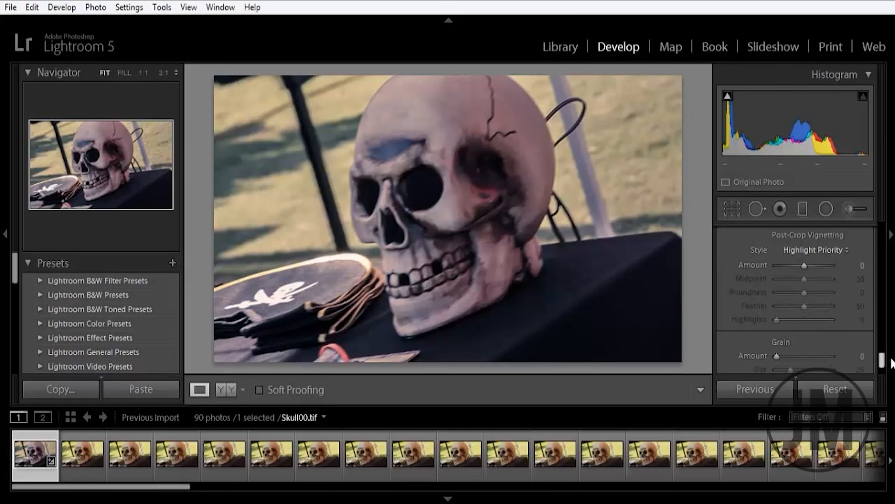
pyautogui.scroll(1, 807, 304)
pyautogui.moveTo(805, 300); pyautogui.dragTo(798, 301)
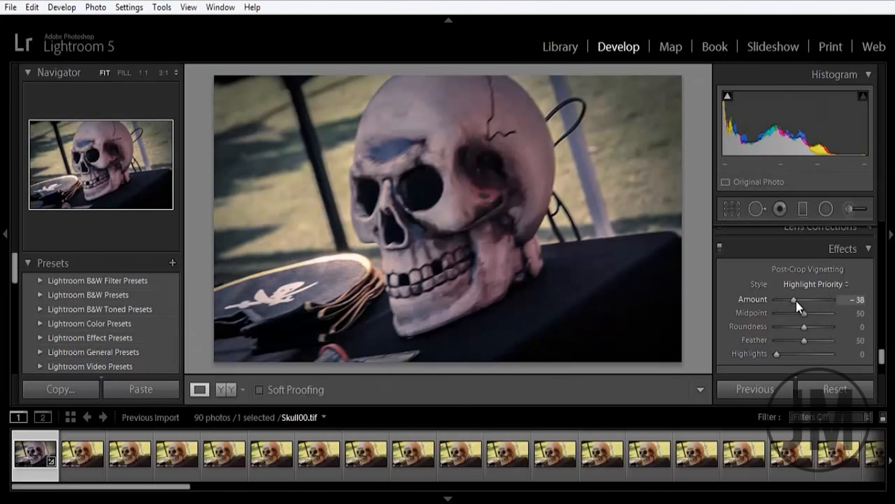
pyautogui.moveTo(803, 313); pyautogui.dragTo(777, 356)
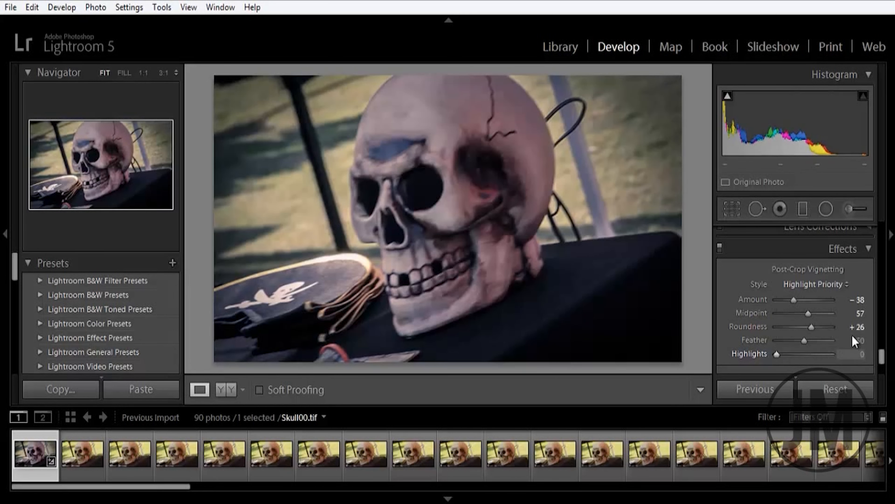
# Add film grain to the frame with Amount 5, Size 21 and Roughness 46
pyautogui.moveTo(882, 362); pyautogui.dragTo(880, 370)
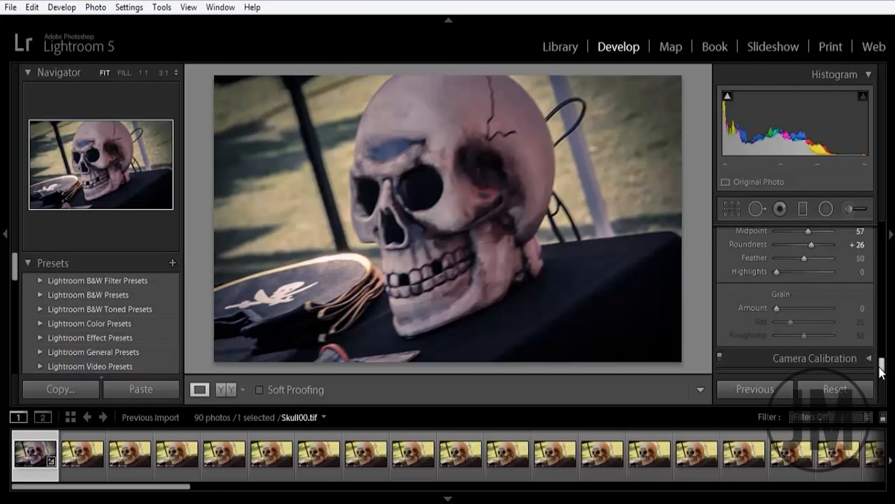
pyautogui.moveTo(780, 309); pyautogui.dragTo(780, 310)
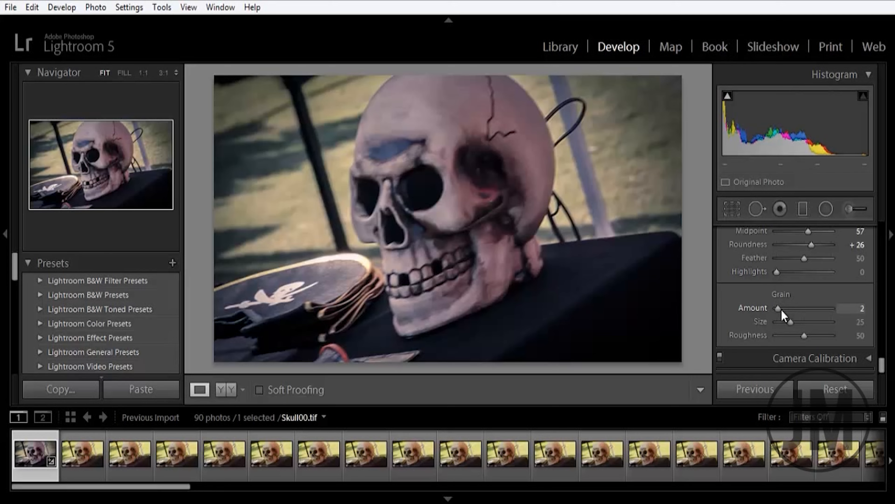
pyautogui.moveTo(796, 326); pyautogui.dragTo(785, 325)
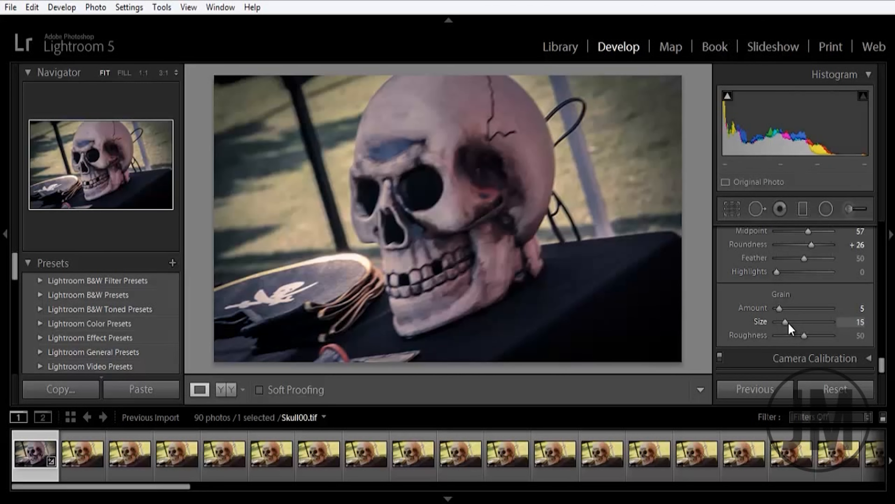
pyautogui.moveTo(790, 325); pyautogui.dragTo(791, 324)
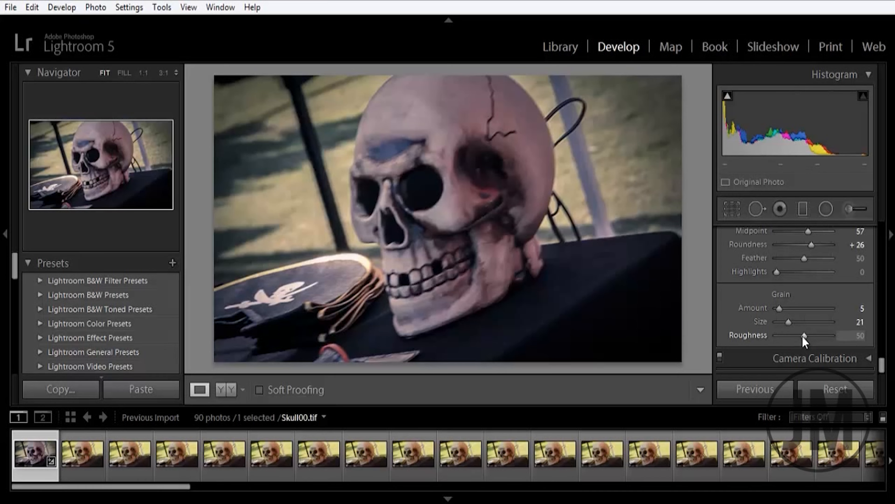
pyautogui.moveTo(803, 340); pyautogui.dragTo(800, 340)
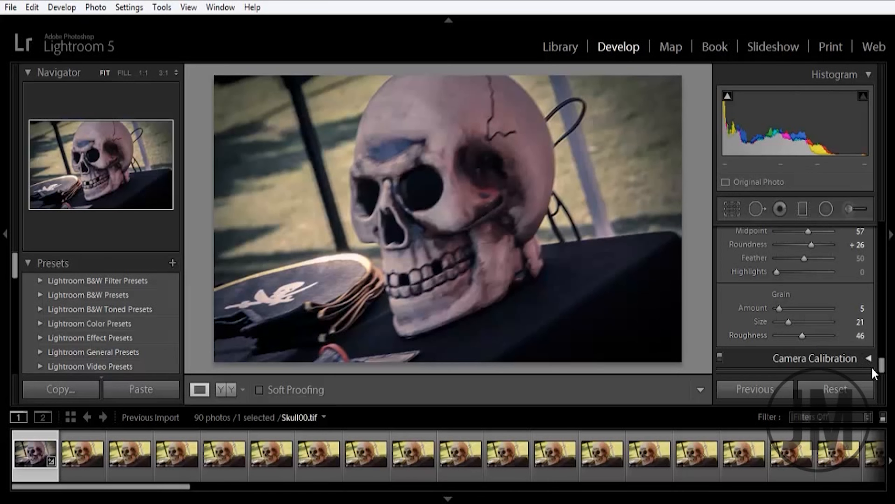
# Copy the corrected frame's develop settings with all setting categories included
pyautogui.moveTo(881, 362); pyautogui.dragTo(881, 218)
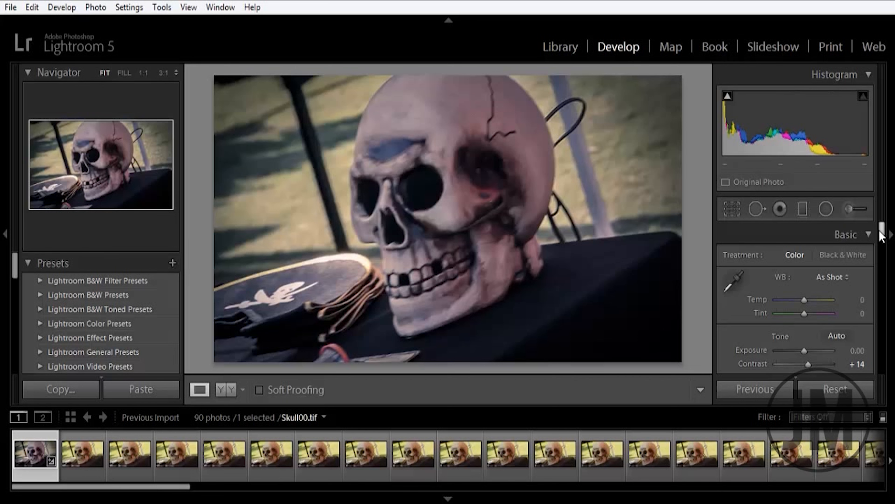
pyautogui.moveTo(880, 235); pyautogui.dragTo(881, 244)
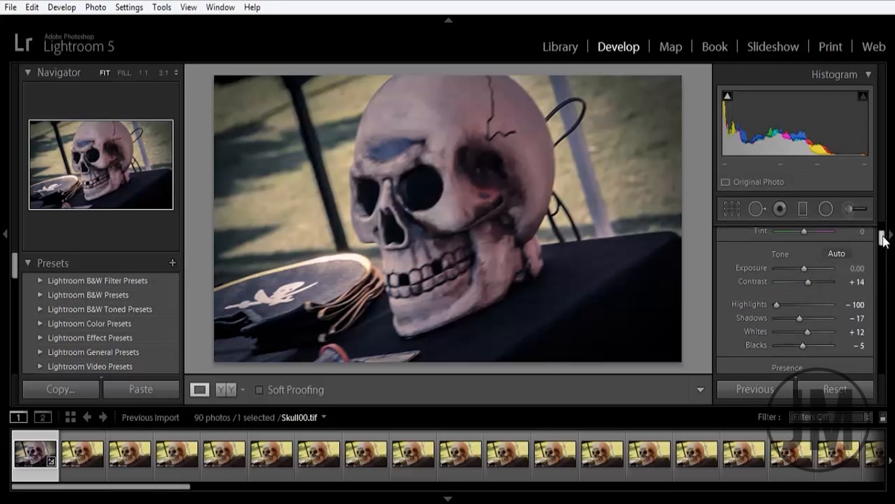
pyautogui.moveTo(884, 241); pyautogui.dragTo(884, 237)
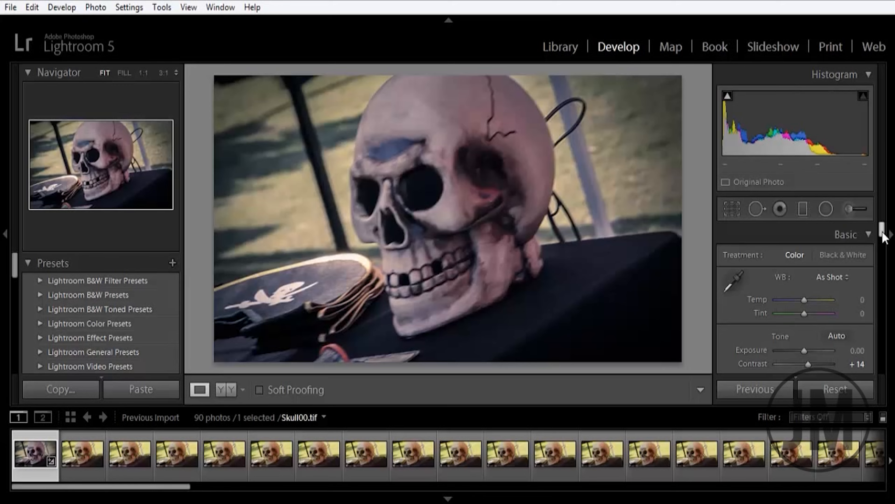
pyautogui.press('shift')
pyautogui.hotkey('ctrl', 'shift', 'c')
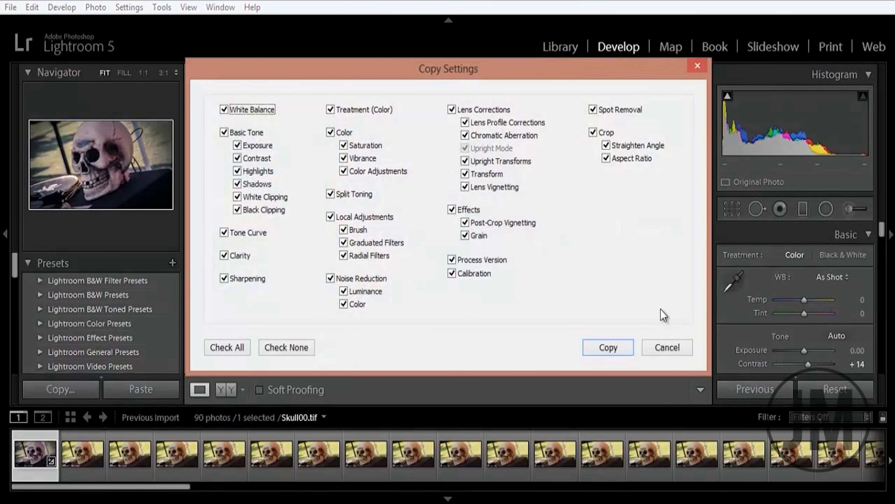
pyautogui.click(236, 350)
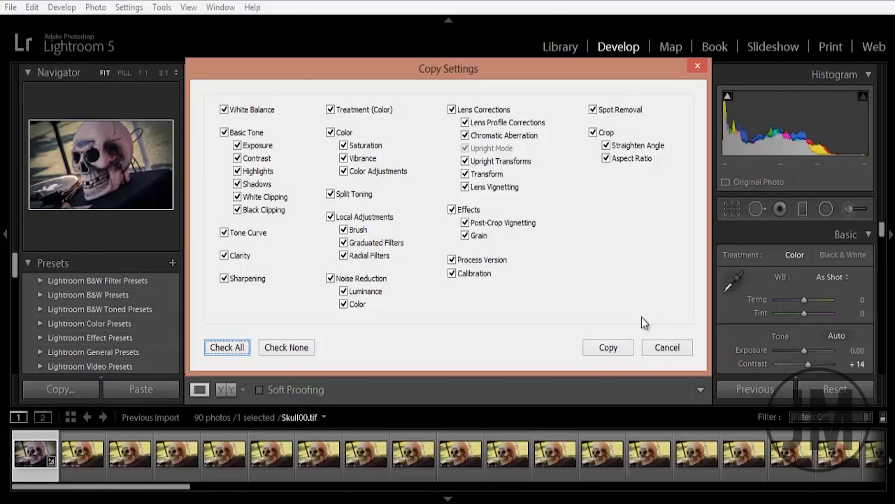
pyautogui.click(620, 351)
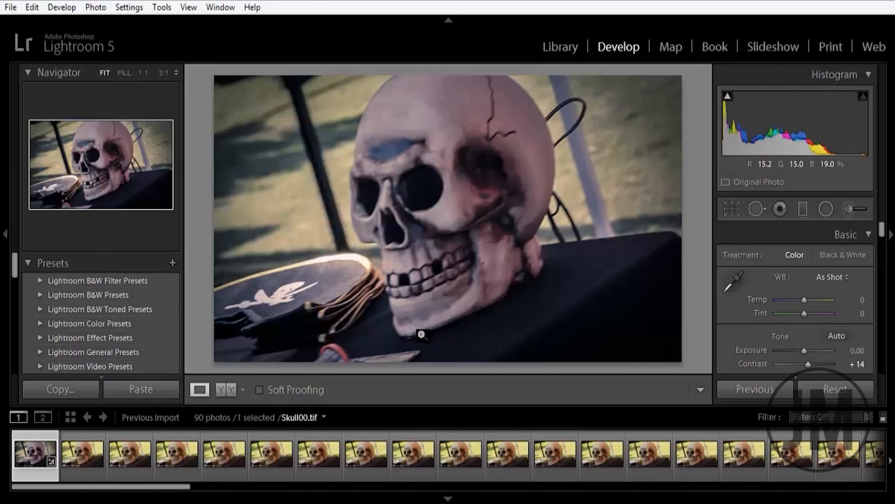
# Select all frames in the Library grid, paste the copied develop settings onto them and check through to the last frame
pyautogui.click(563, 49)
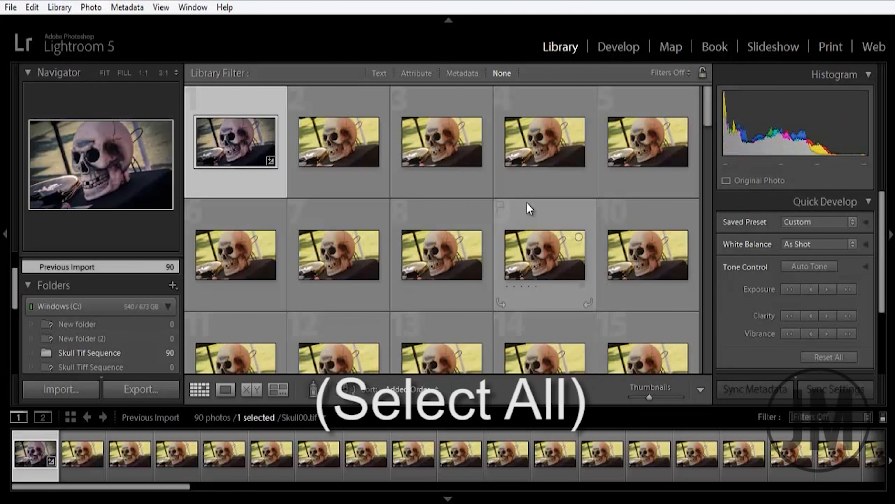
pyautogui.hotkey('ctrl', 'a')
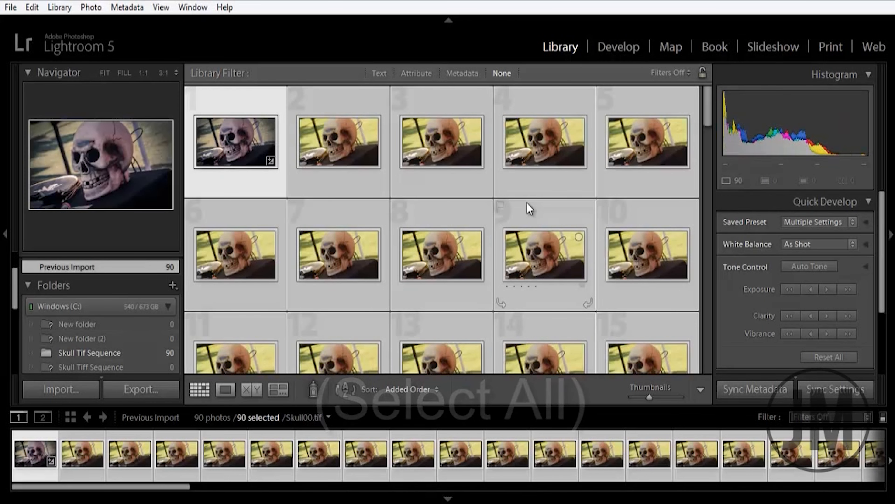
pyautogui.hotkey('ctrl', 'shift', 'v')
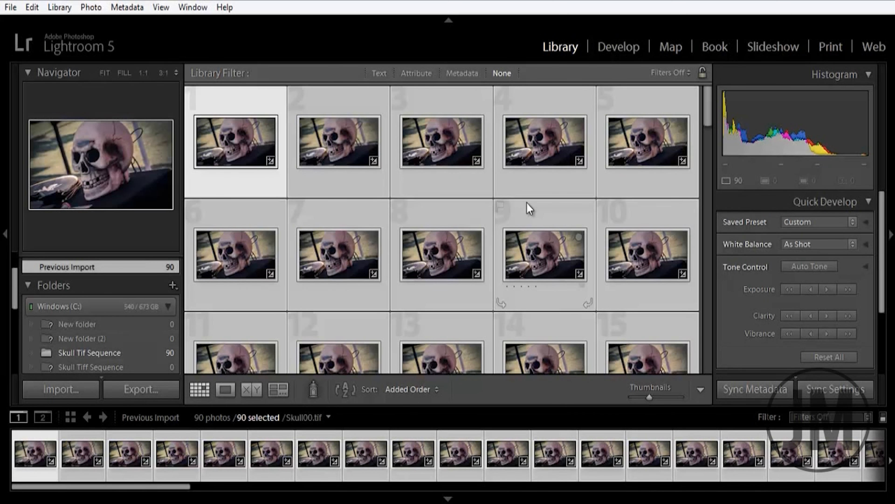
pyautogui.click(706, 197)
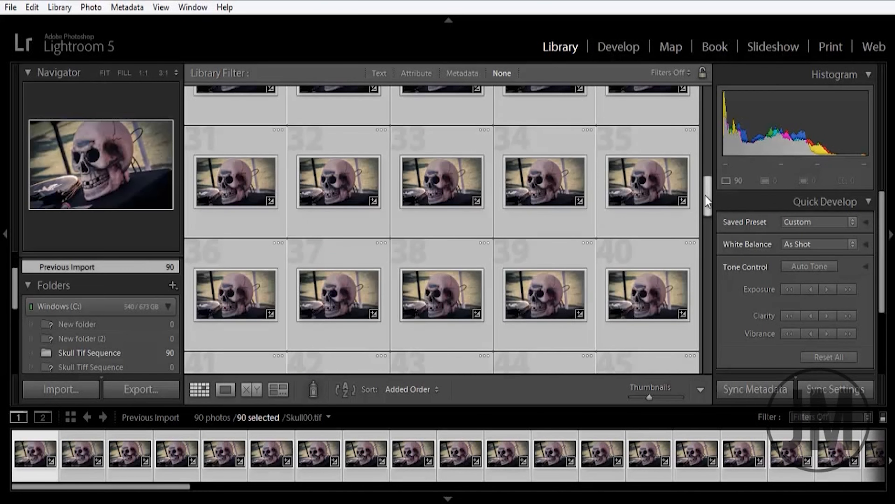
pyautogui.moveTo(703, 201); pyautogui.dragTo(707, 363)
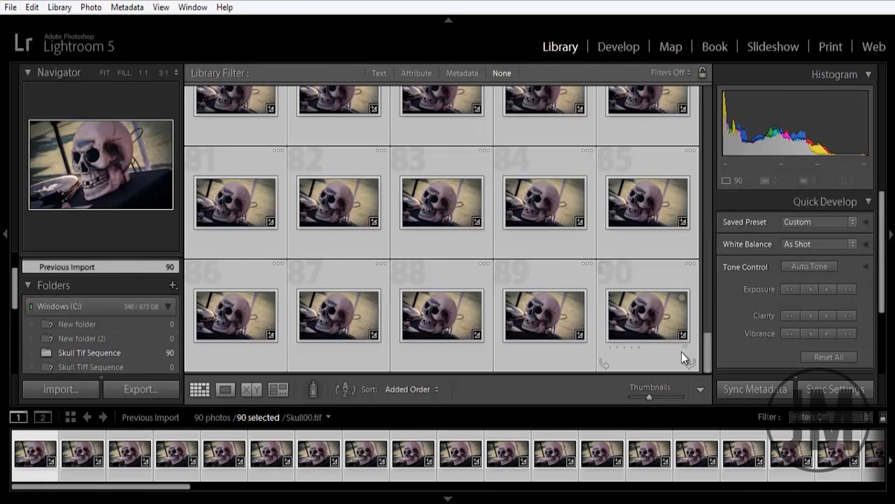
# Start exporting the selected frames to the same folder as the original photos, in a subfolder named Edit
pyautogui.click(154, 389)
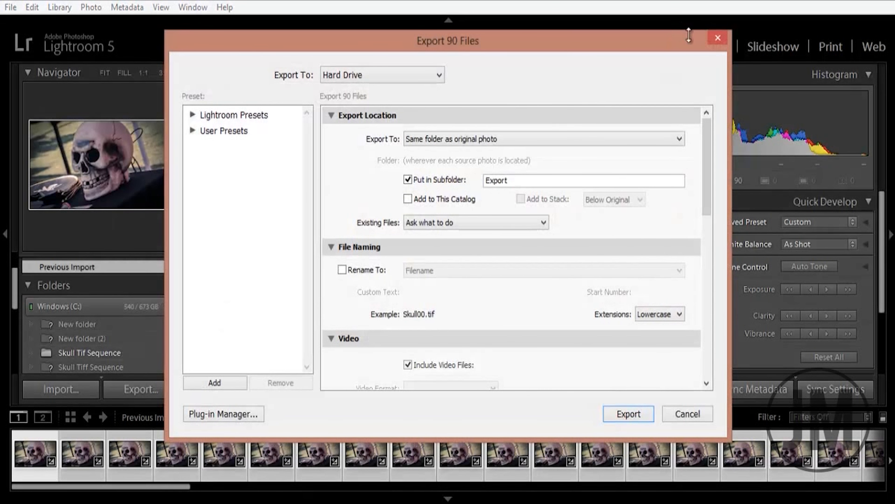
pyautogui.click(568, 144)
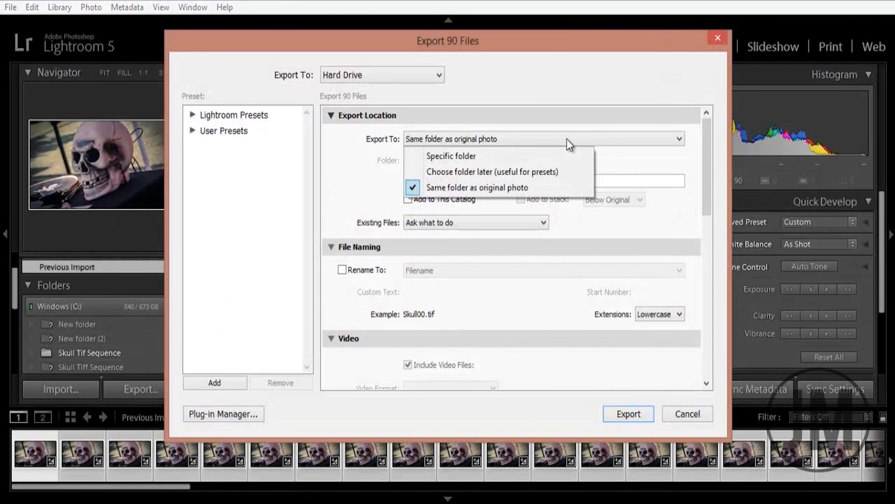
pyautogui.click(551, 190)
pyautogui.doubleClick(556, 179)
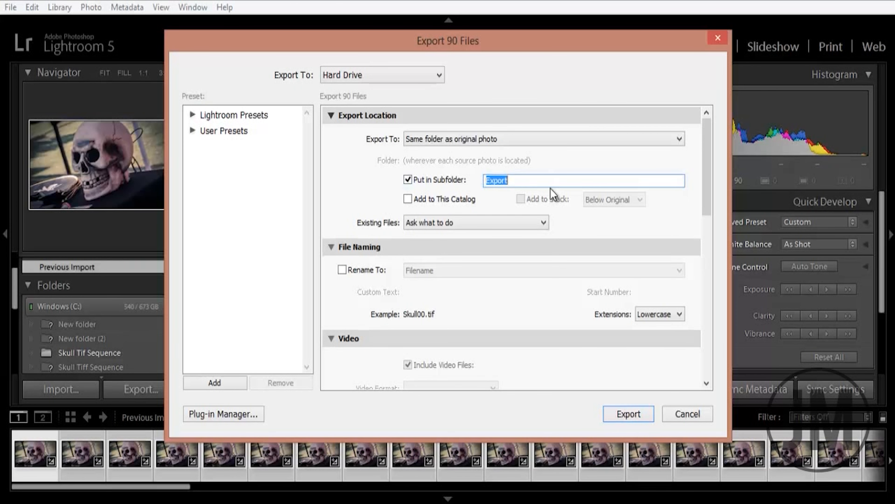
pyautogui.press('BackSpace')
pyautogui.write('Edit')
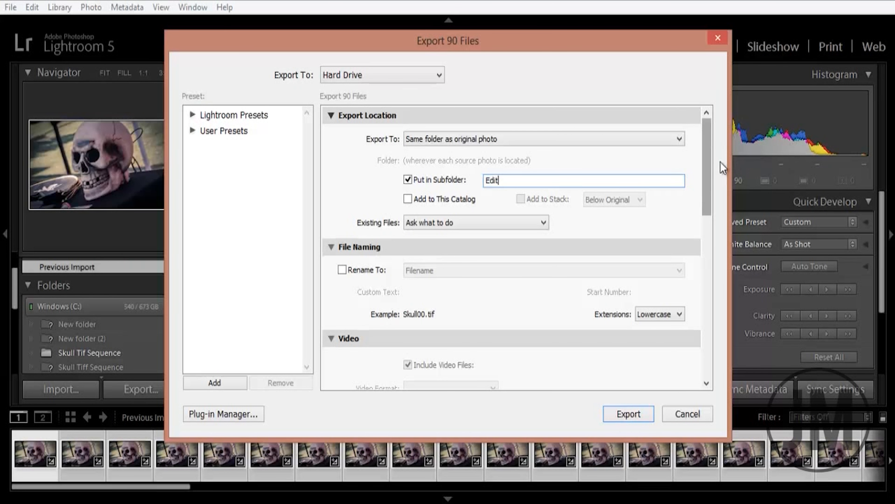
# Set the export format to TIFF with the sRGB color space and export all the frames
pyautogui.moveTo(709, 168); pyautogui.dragTo(716, 272)
pyautogui.click(453, 173)
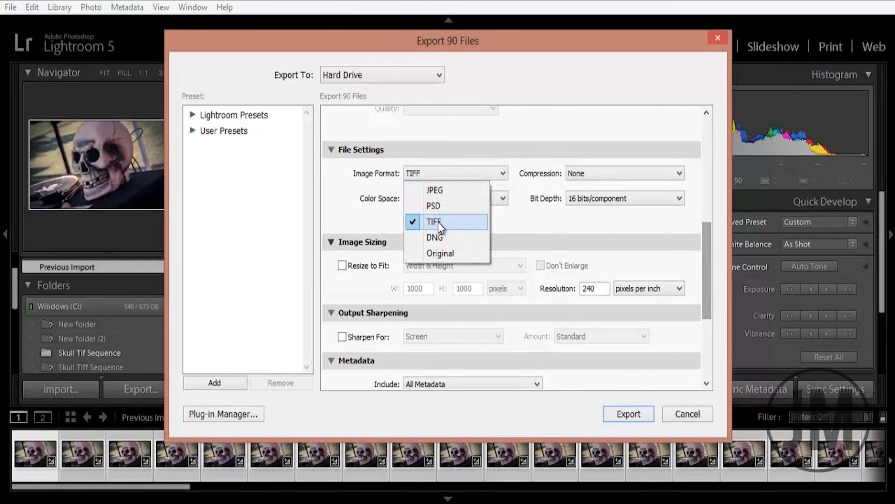
pyautogui.click(438, 222)
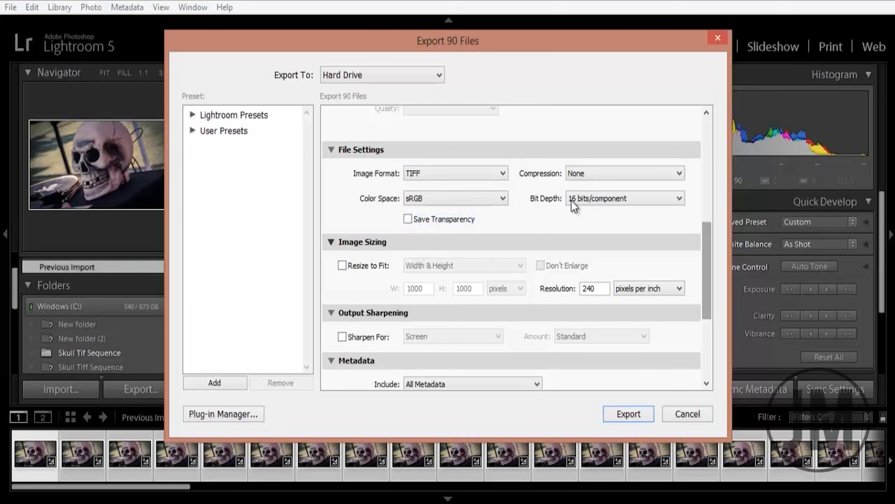
pyautogui.click(469, 207)
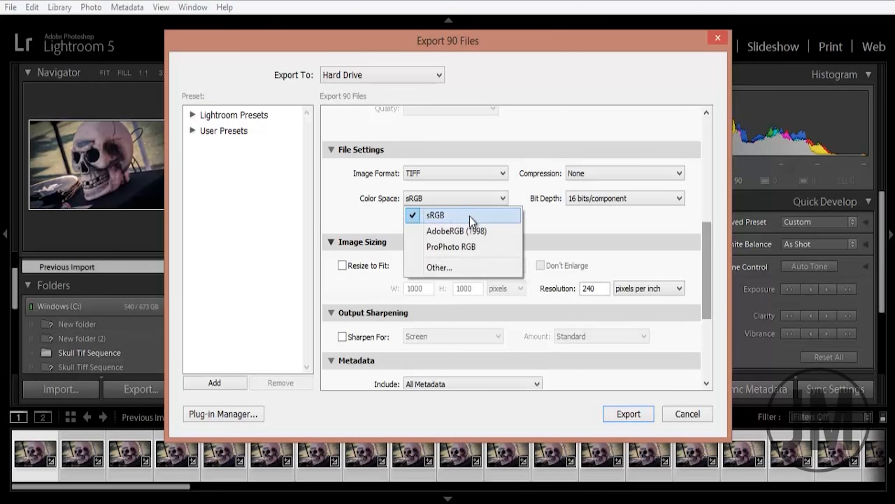
pyautogui.click(471, 216)
pyautogui.moveTo(708, 273); pyautogui.dragTo(712, 331)
pyautogui.click(629, 413)
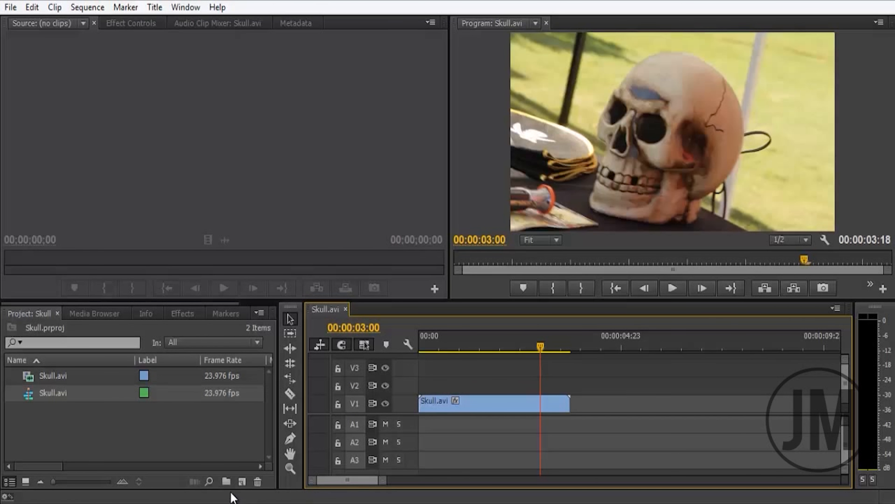
# In Premiere Pro, create a new sequence from the Digital SLR preset DSLR 720p24
pyautogui.click(77, 416)
pyautogui.rightClick(75, 410)
pyautogui.moveTo(110, 341)
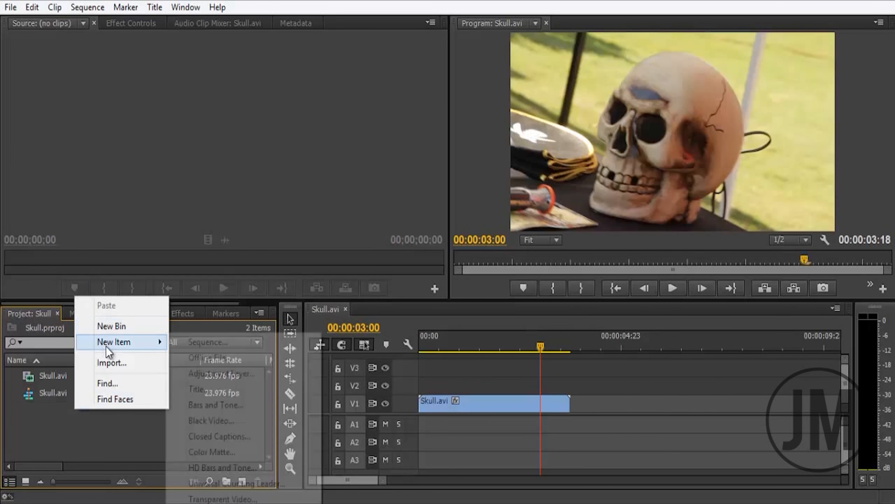
pyautogui.click(226, 342)
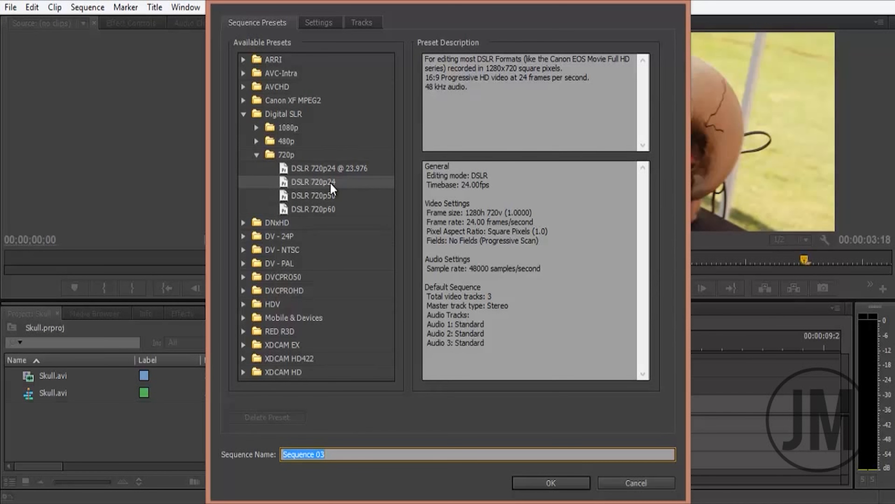
pyautogui.click(336, 184)
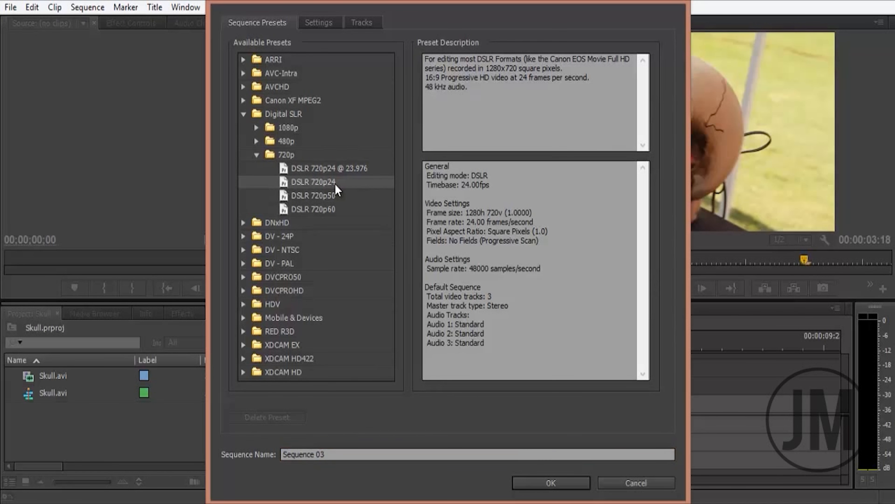
pyautogui.doubleClick(285, 183)
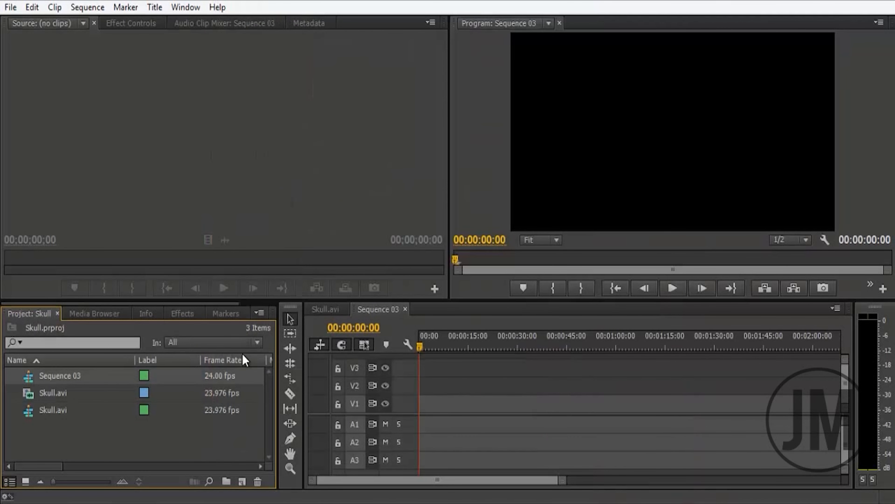
# Import the whole Edit folder from Skull Tif Sequence into the project and open its bin in thumbnail view
pyautogui.rightClick(151, 440)
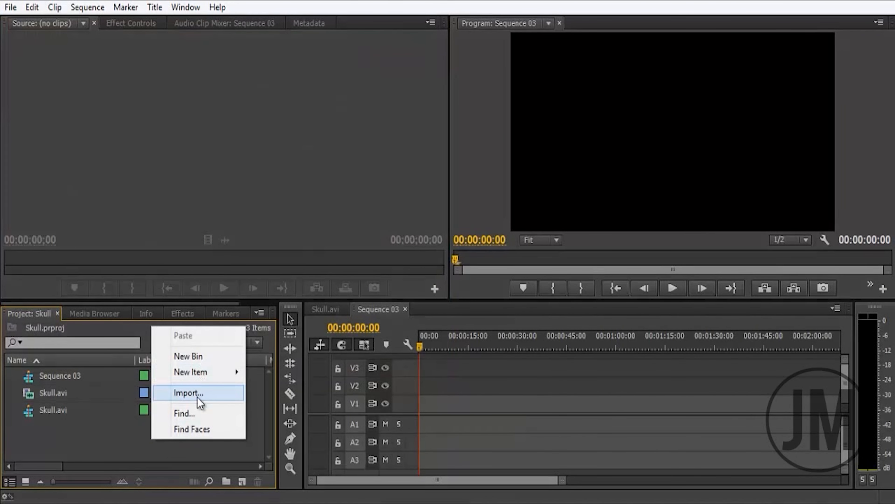
pyautogui.click(197, 397)
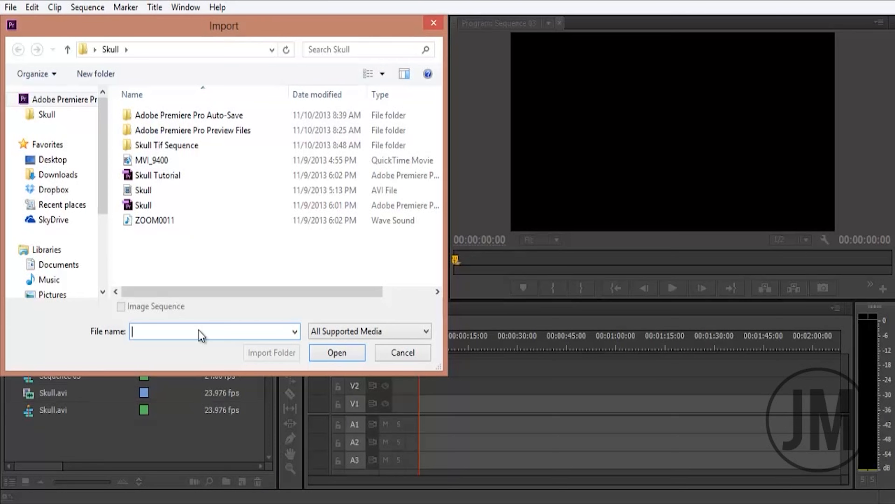
pyautogui.doubleClick(182, 146)
pyautogui.click(162, 133)
pyautogui.doubleClick(163, 133)
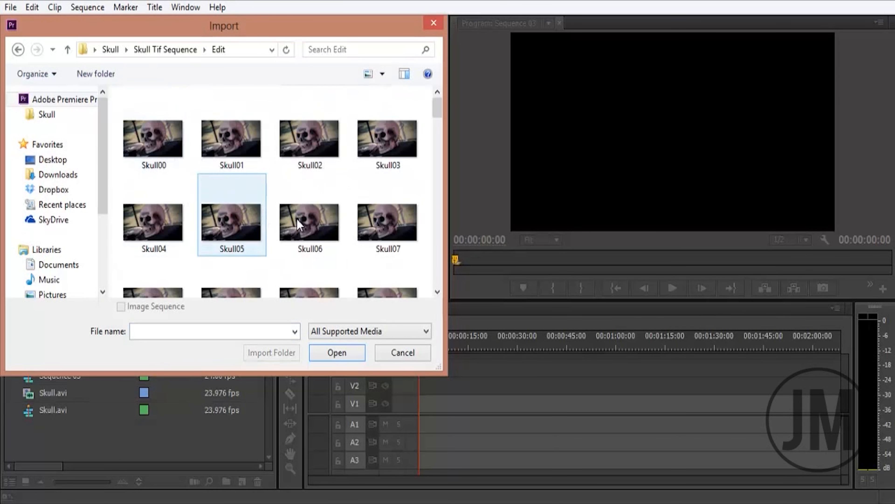
pyautogui.click(74, 50)
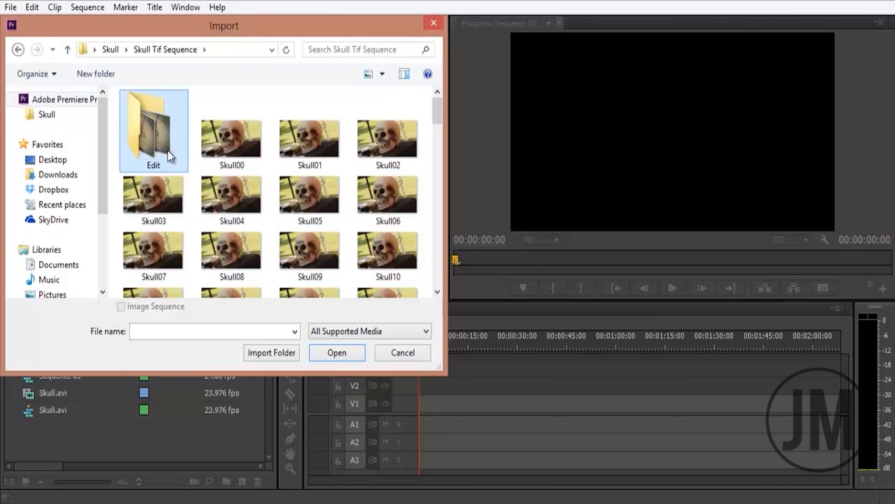
pyautogui.click(271, 353)
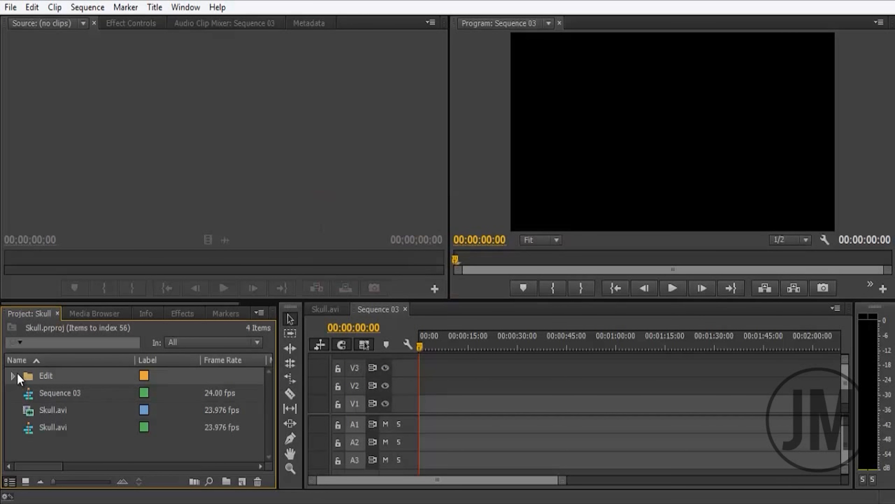
pyautogui.doubleClick(28, 374)
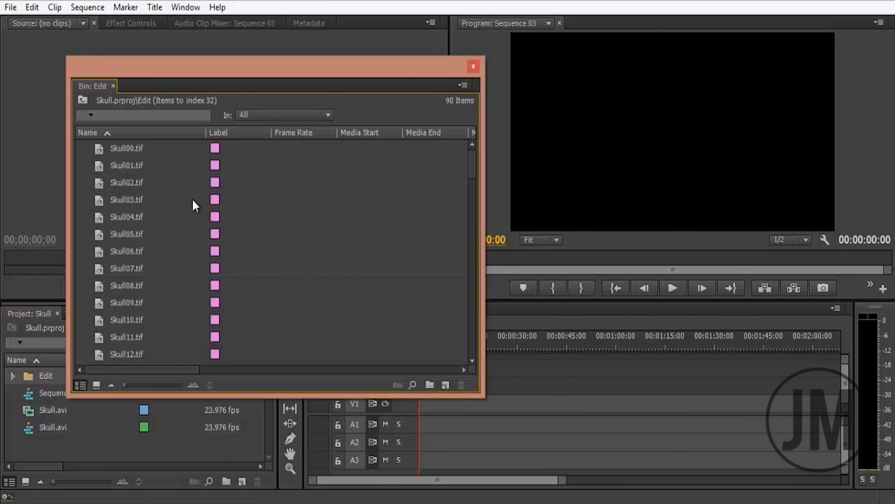
pyautogui.click(97, 384)
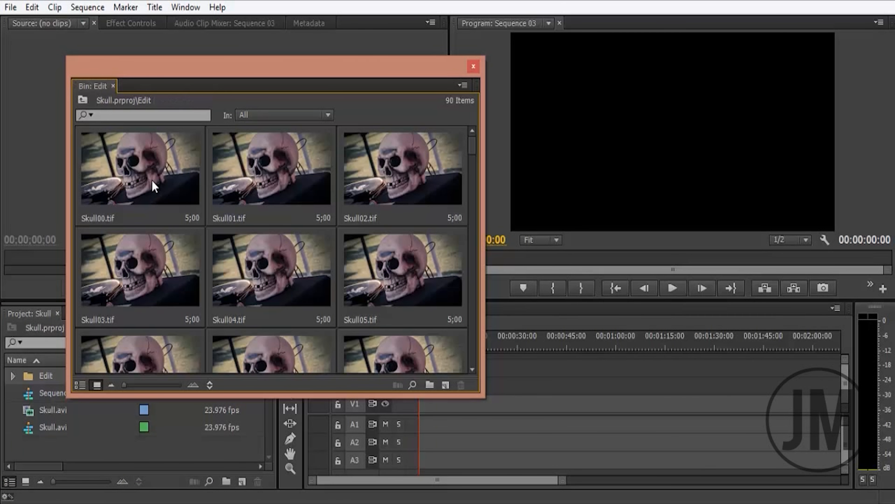
# Set the duration of all the TIFF stills in the Edit bin to one frame (00;00;00;01)
pyautogui.click(155, 186)
pyautogui.hotkey('ctrl', 'a')
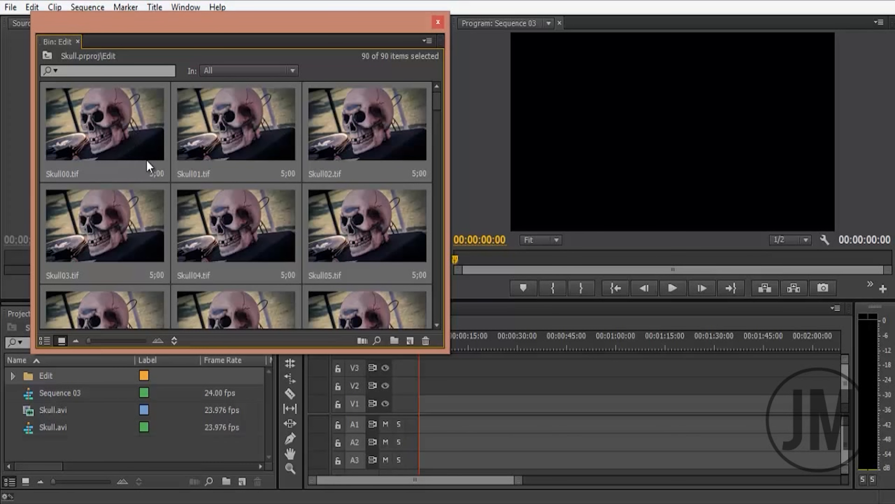
pyautogui.rightClick(134, 160)
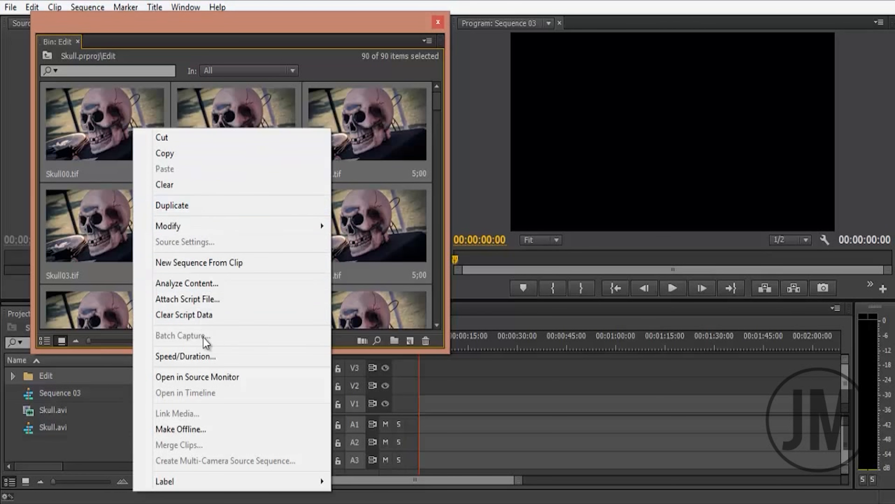
pyautogui.click(207, 357)
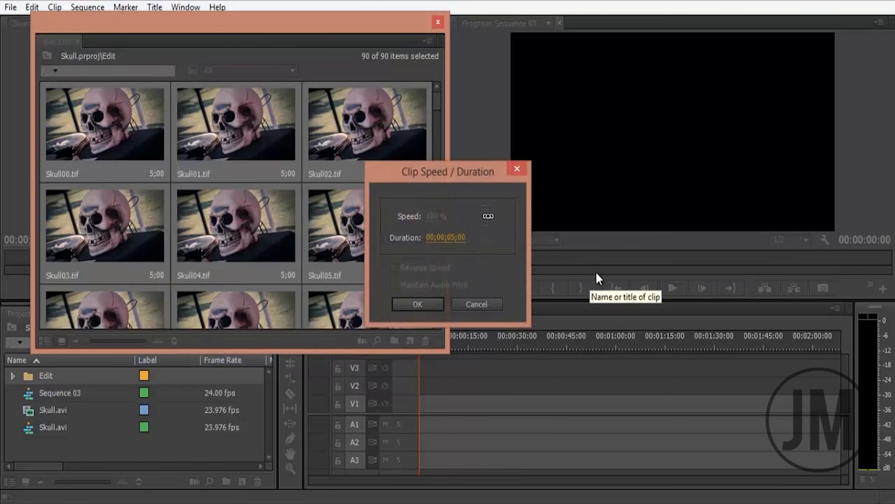
pyautogui.click(447, 237)
pyautogui.click(457, 238)
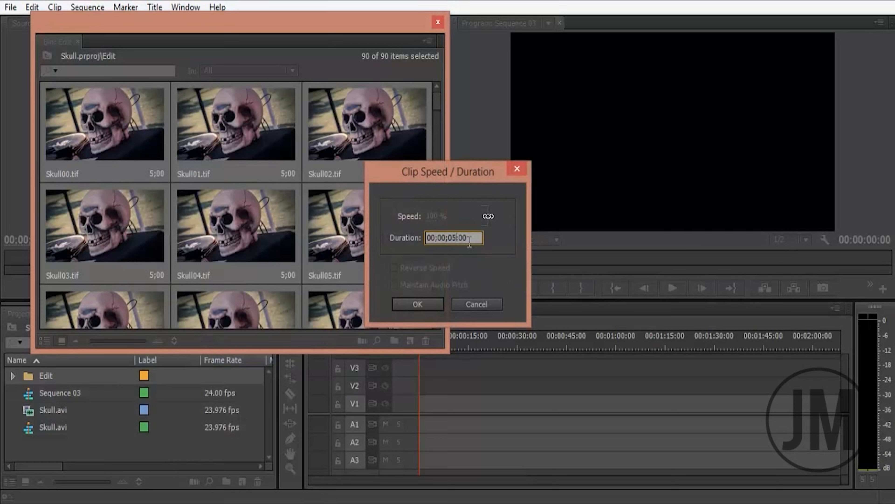
pyautogui.press('BackSpace')
pyautogui.write('0')
pyautogui.press('BackSpace')
pyautogui.click(418, 304)
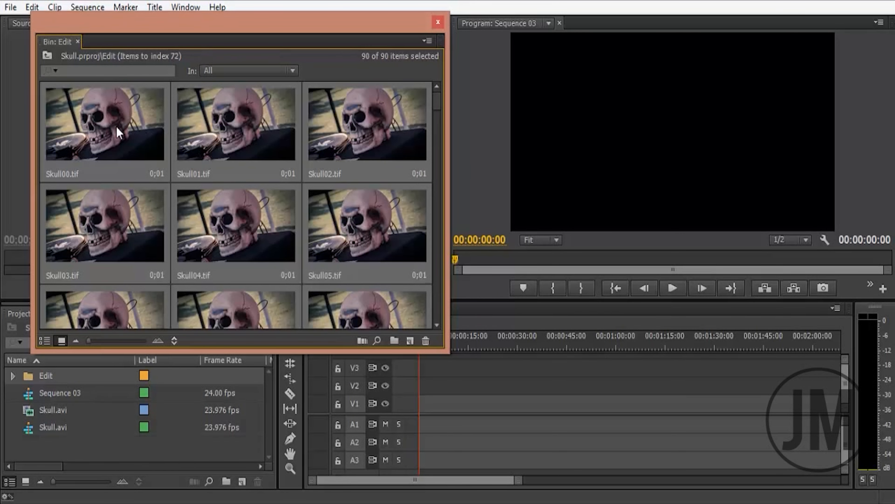
# Place all the selected stills on track V1 at the start of Sequence 03 and close the Edit bin
pyautogui.moveTo(90, 127); pyautogui.dragTo(423, 408)
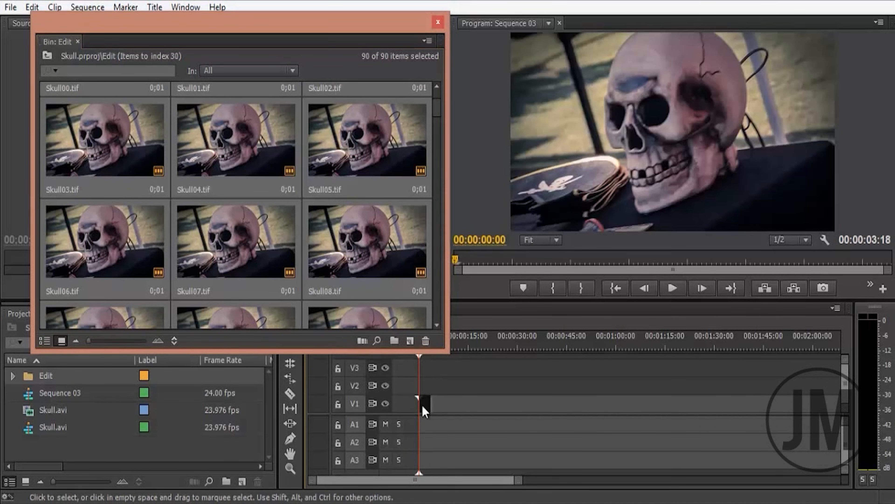
pyautogui.click(437, 25)
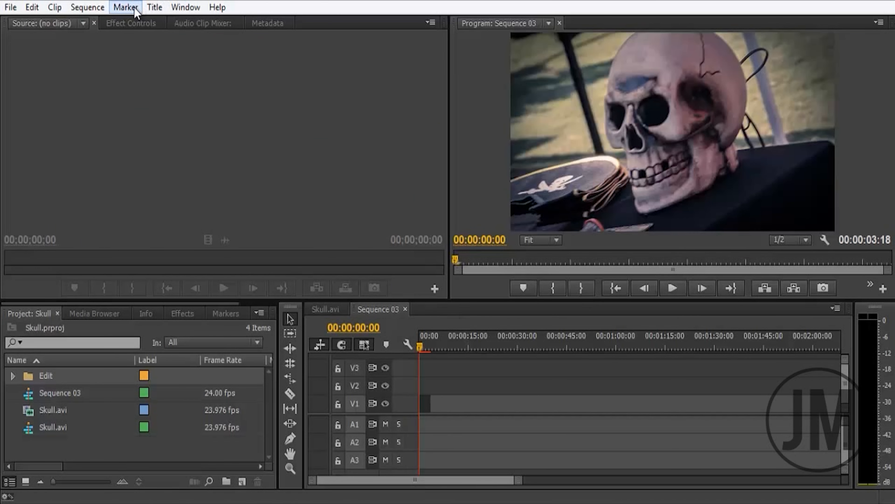
# Render the effects from In to Out for Sequence 03 and play back the corrected footage
pyautogui.click(92, 7)
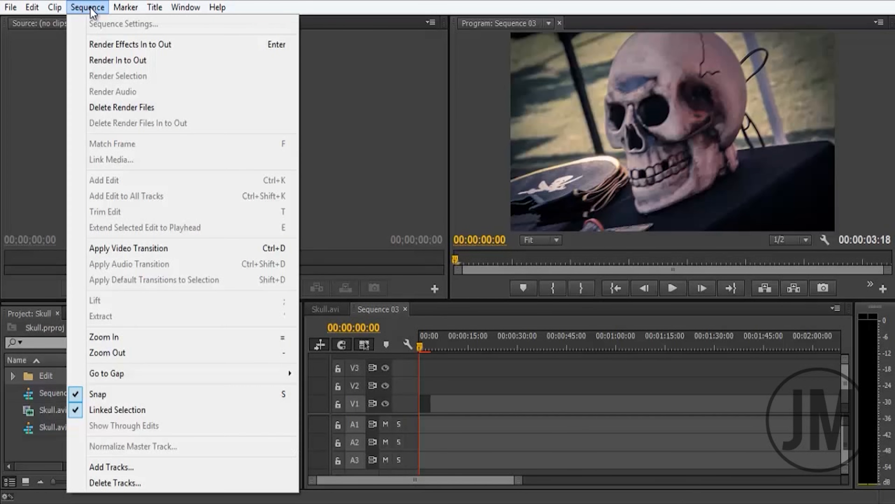
pyautogui.click(109, 44)
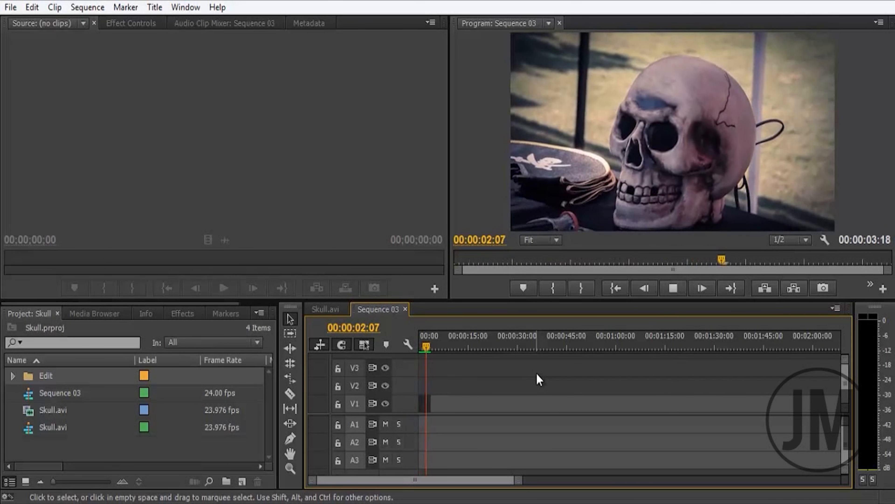
pyautogui.press('space')
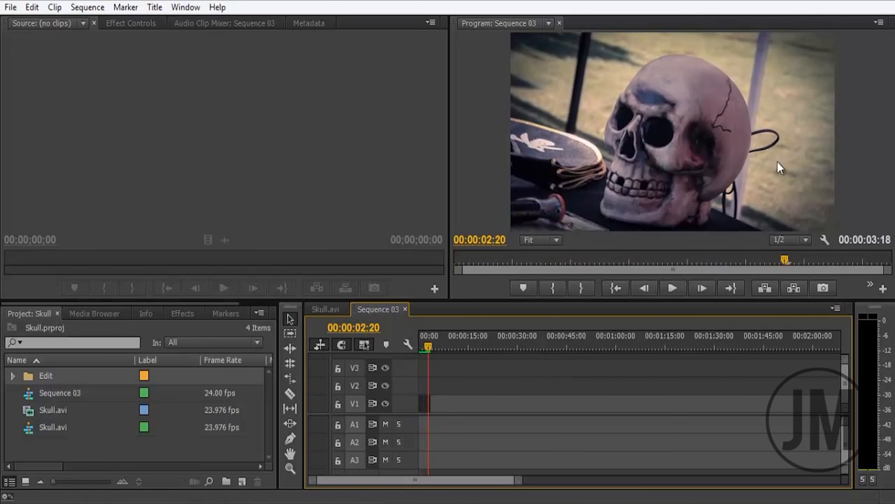